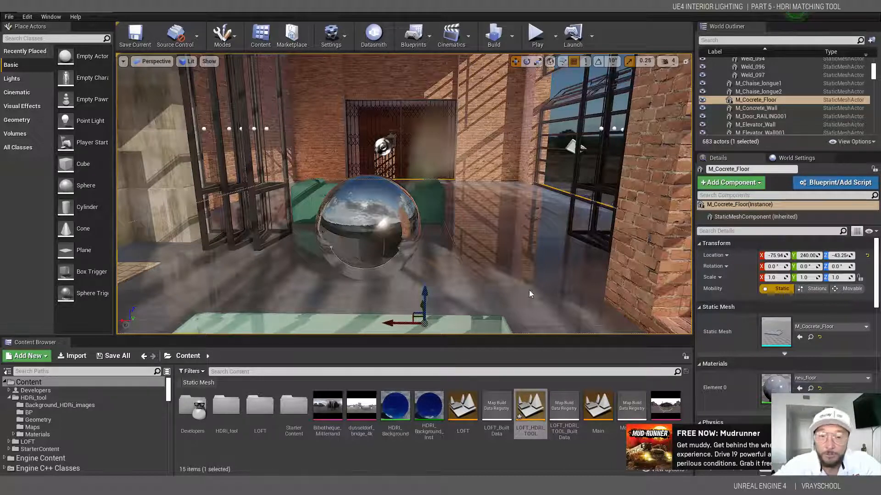
- Open the HDRI_Background_Inst material instance to view its brightness and rotation parameters, and close it
{"action": "left_click", "coordinate": [435, 408]}
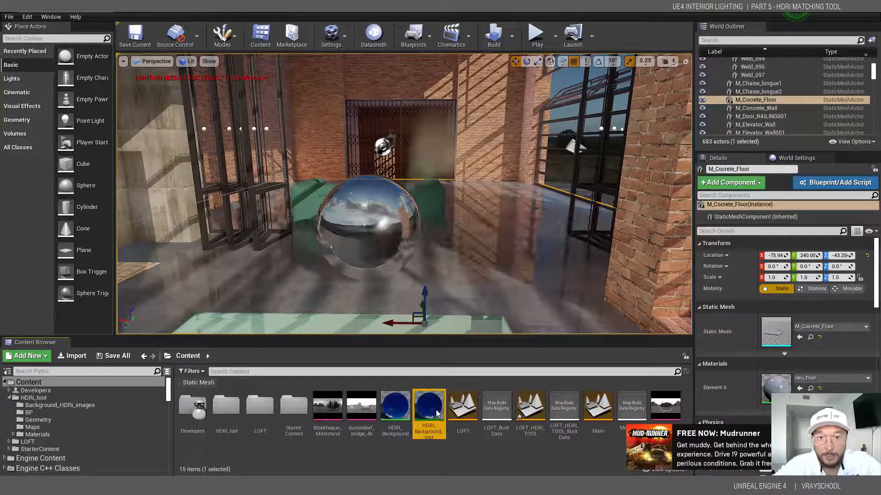
{"action": "double_click", "coordinate": [435, 409]}
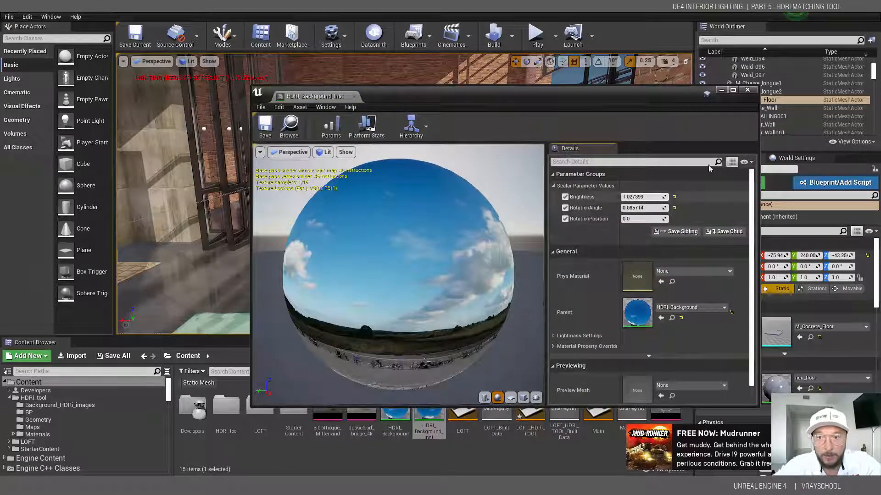
{"action": "left_click", "coordinate": [747, 89]}
- Select the SkyLight outside the building and set its Source Cubemap Angle to about 102.86
{"action": "middle_click_drag", "start_coordinate": [454, 193], "coordinate": [590, 189]}
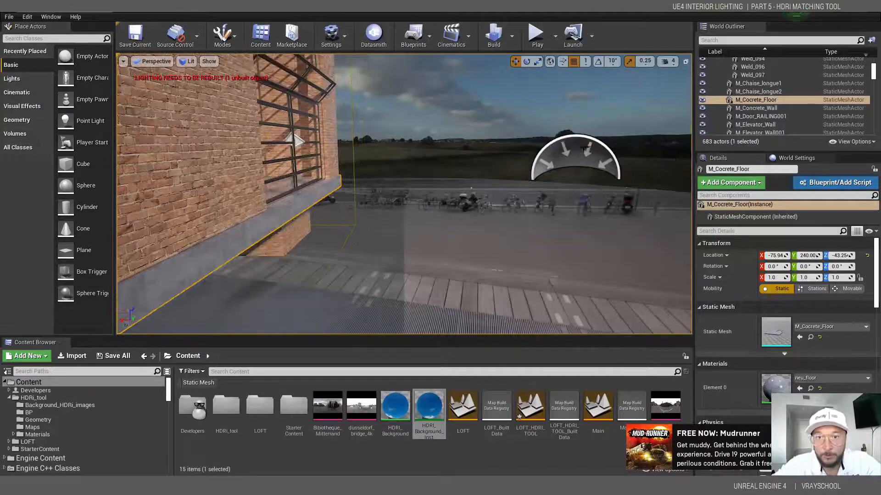
{"action": "left_click", "coordinate": [584, 149]}
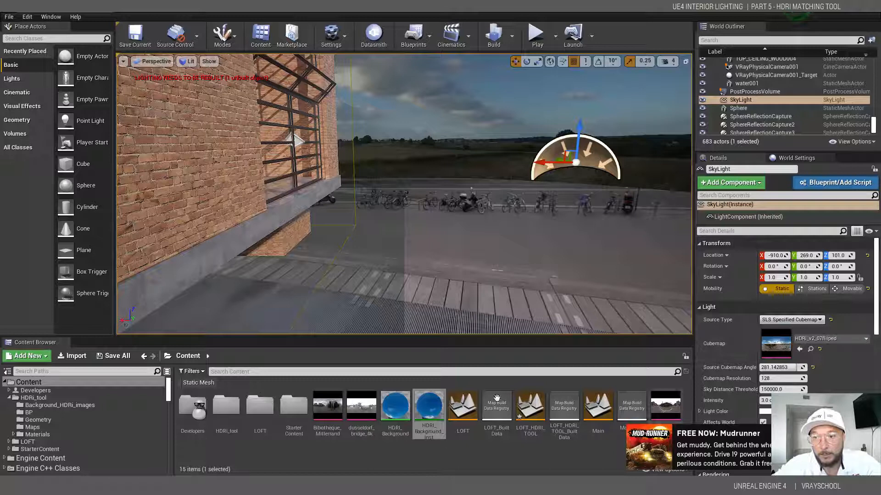
{"action": "mouse_move", "coordinate": [428, 406]}
{"action": "left_mouse_down"}
{"action": "mouse_move", "coordinate": [787, 341]}
{"action": "mouse_move", "coordinate": [434, 410]}
{"action": "left_mouse_up"}
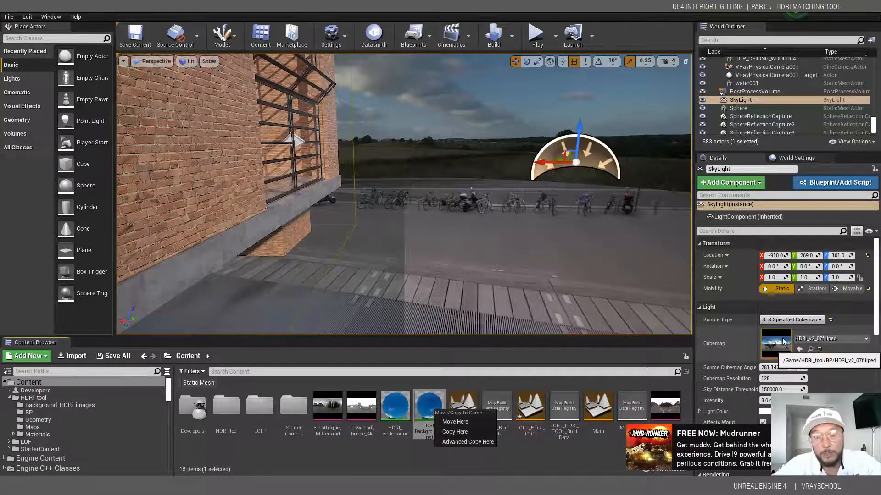
{"action": "left_click_drag", "start_coordinate": [795, 368], "coordinate": [774, 367]}
- Select the BP_HDRi_background_tool actor beneath the loft to view its HDRi background settings
{"action": "right_click_drag", "start_coordinate": [498, 106], "coordinate": [339, 124]}
{"action": "right_click_drag", "start_coordinate": [592, 273], "coordinate": [551, 260]}
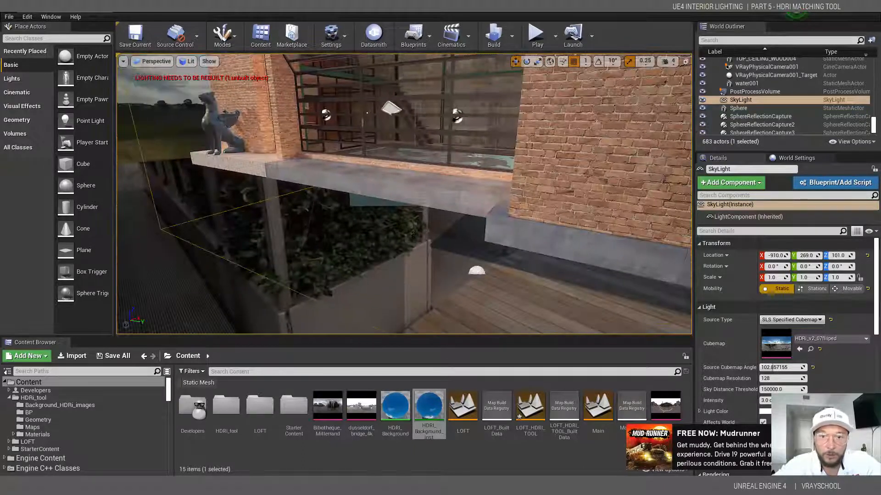
{"action": "left_click", "coordinate": [477, 271]}
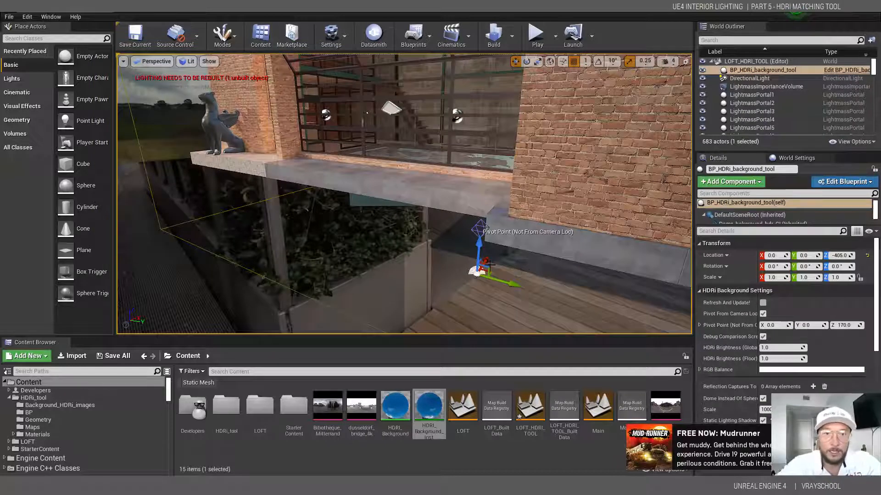
- Select the sphere reflection capture by the elevator door and inspect its specified cubemap and the surrounding interior
{"action": "right_click_drag", "start_coordinate": [522, 244], "coordinate": [332, 238]}
{"action": "mouse_move", "coordinate": [404, 220]}
{"action": "right_mouse_down"}
{"action": "mouse_move", "coordinate": [333, 220]}
{"action": "mouse_move", "coordinate": [404, 221]}
{"action": "right_mouse_up"}
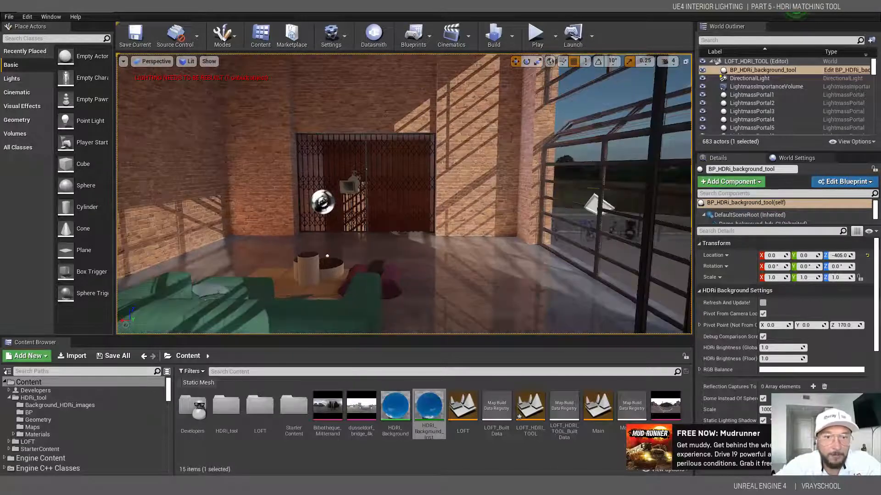
{"action": "left_click", "coordinate": [322, 202]}
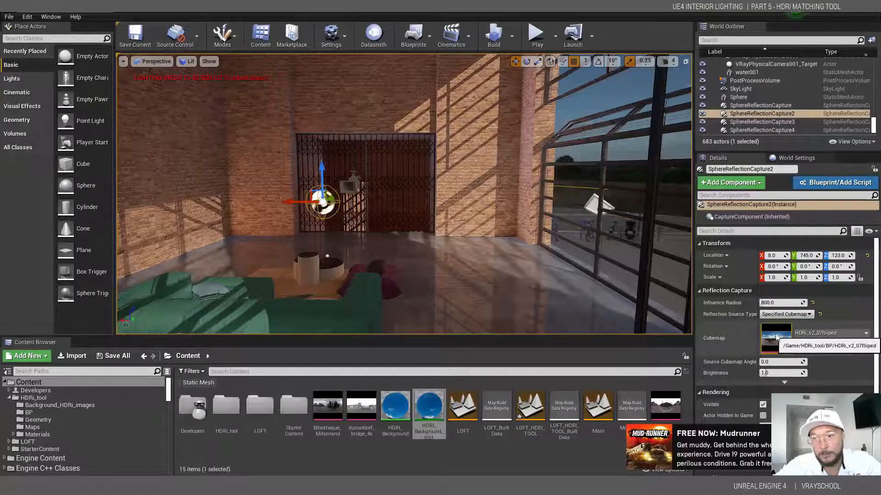
{"action": "key", "text": "f"}
{"action": "right_click_drag", "start_coordinate": [403, 197], "coordinate": [416, 214]}
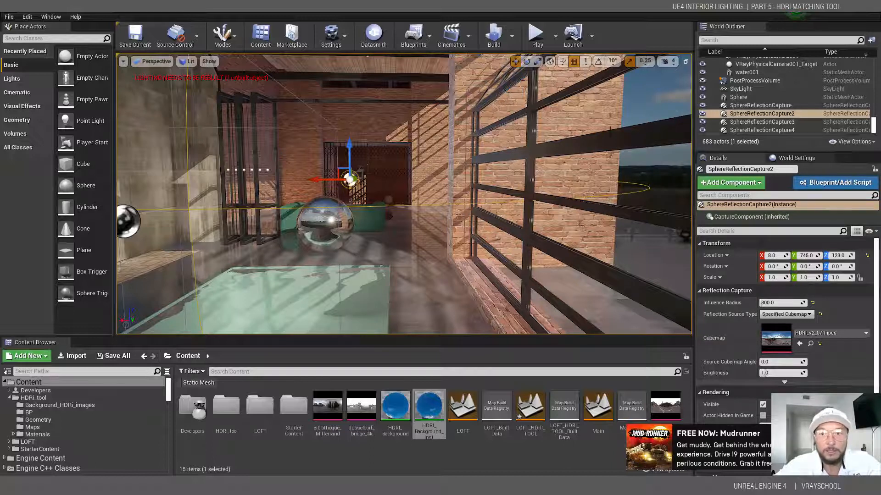
{"action": "right_click_drag", "start_coordinate": [360, 170], "coordinate": [137, 172]}
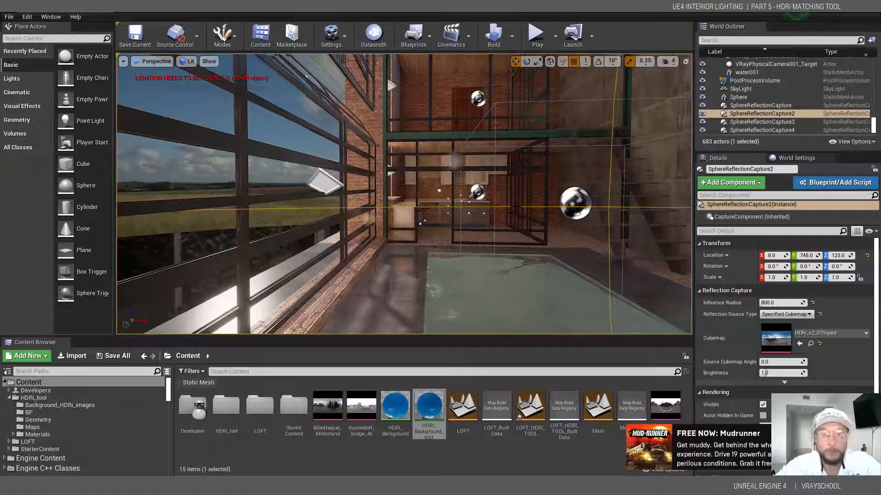
{"action": "middle_click_drag", "start_coordinate": [488, 205], "coordinate": [305, 201]}
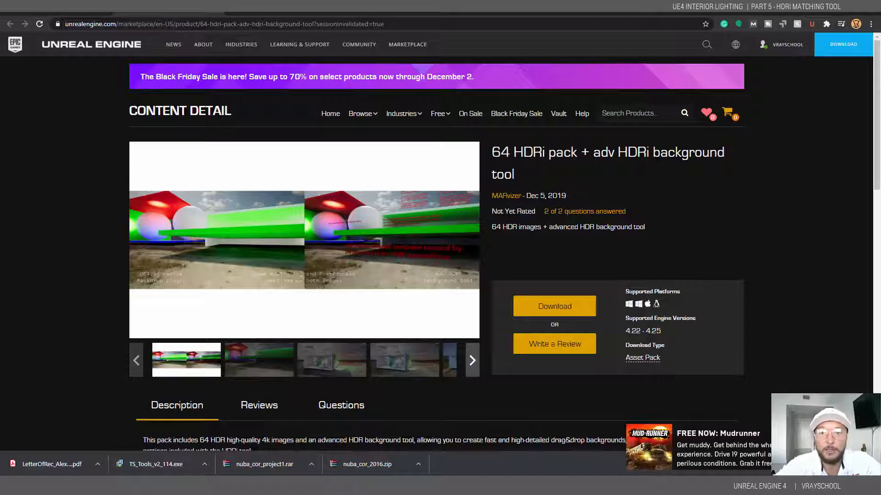
- Go from the marketplace page to the Epic Games Launcher library, view the 64 HDRi pack's project selection, and dismiss it without adding
{"action": "left_click", "coordinate": [567, 315]}
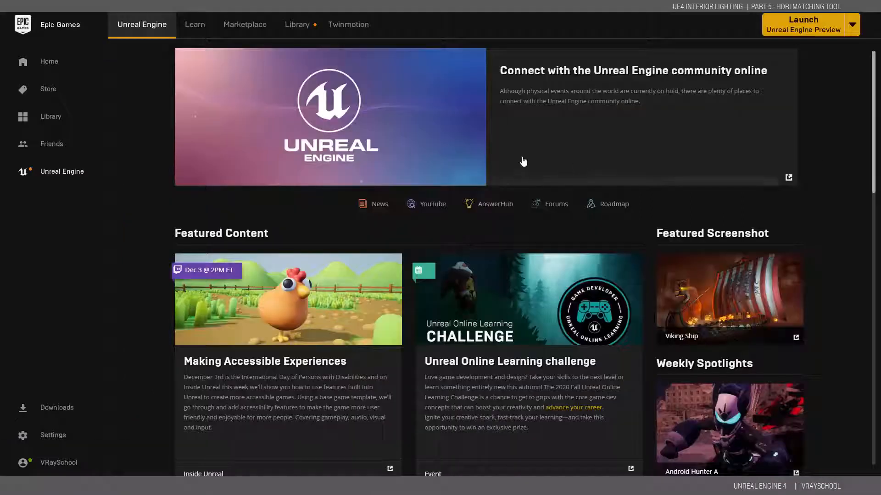
{"action": "left_click", "coordinate": [296, 25]}
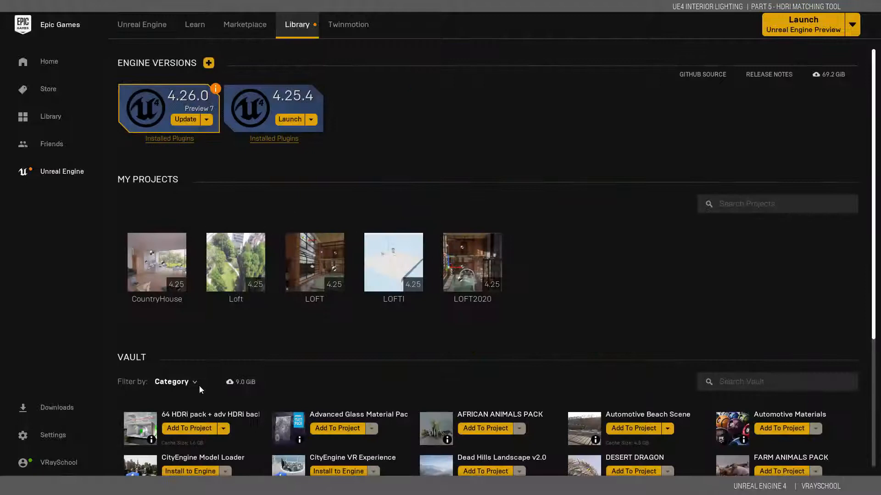
{"action": "scroll", "coordinate": [198, 431], "scroll_direction": "down", "scroll_amount": 1}
{"action": "left_click", "coordinate": [188, 399]}
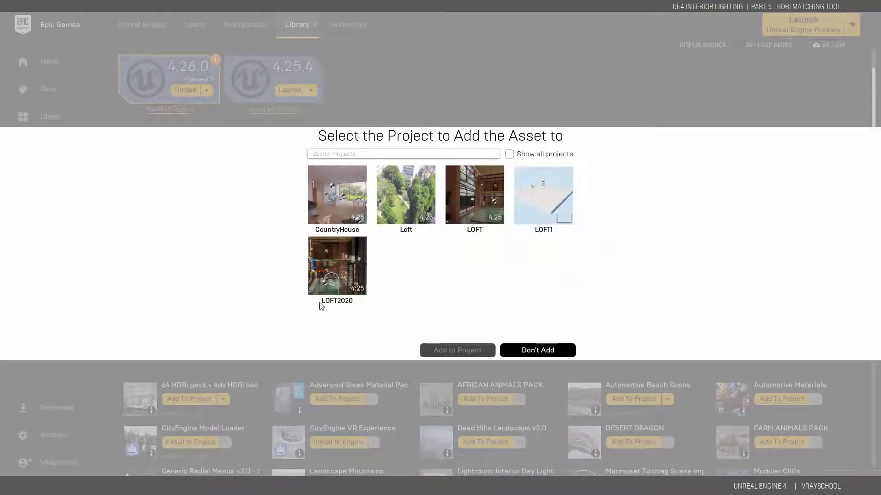
{"action": "left_click", "coordinate": [558, 350]}
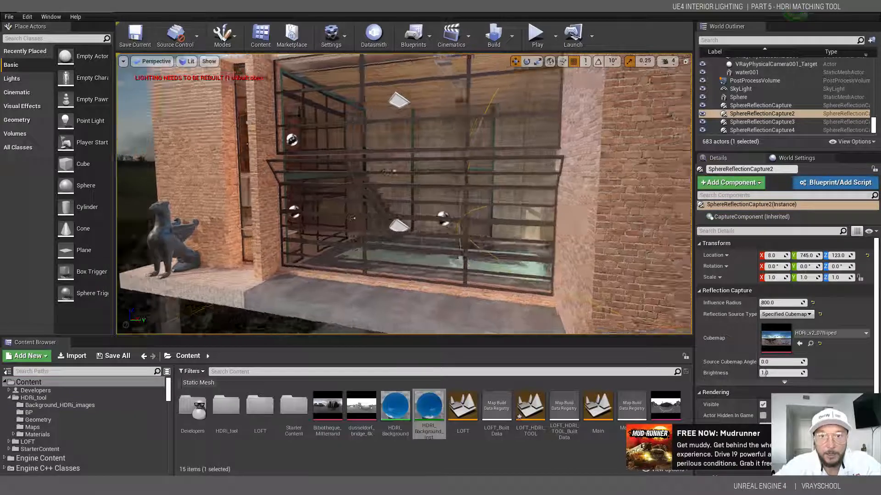
{"action": "left_click_drag", "start_coordinate": [457, 258], "coordinate": [573, 225], "text": "alt"}
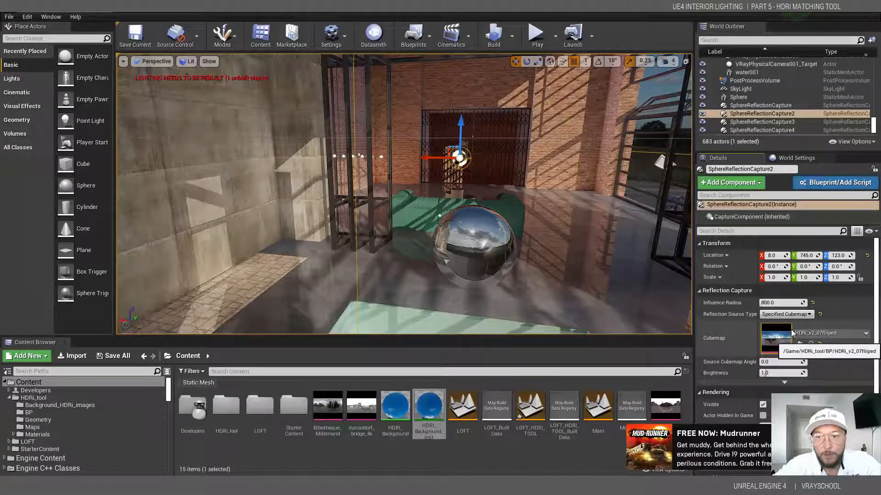
{"action": "left_click_drag", "start_coordinate": [459, 158], "coordinate": [405, 171], "text": "alt"}
{"action": "key", "text": "ctrl+z"}
- Examine the sky and interior reflections on the chrome sphere from several viewpoints around the loft
{"action": "right_click_drag", "start_coordinate": [552, 180], "coordinate": [537, 210]}
{"action": "key", "text": "w"}
{"action": "right_click_drag", "start_coordinate": [527, 268], "coordinate": [470, 211]}
{"action": "right_click_drag", "start_coordinate": [541, 237], "coordinate": [493, 268]}
{"action": "key", "text": "s"}
{"action": "key", "text": "a"}
{"action": "key", "text": "d"}
{"action": "key", "text": "w"}
{"action": "key", "text": "d"}
{"action": "key", "text": "d"}
{"action": "key", "text": "a"}
{"action": "mouse_move", "coordinate": [511, 220]}
{"action": "right_mouse_down"}
{"action": "mouse_move", "coordinate": [496, 224]}
{"action": "mouse_move", "coordinate": [521, 225]}
{"action": "right_mouse_up"}
{"action": "key", "text": "d"}
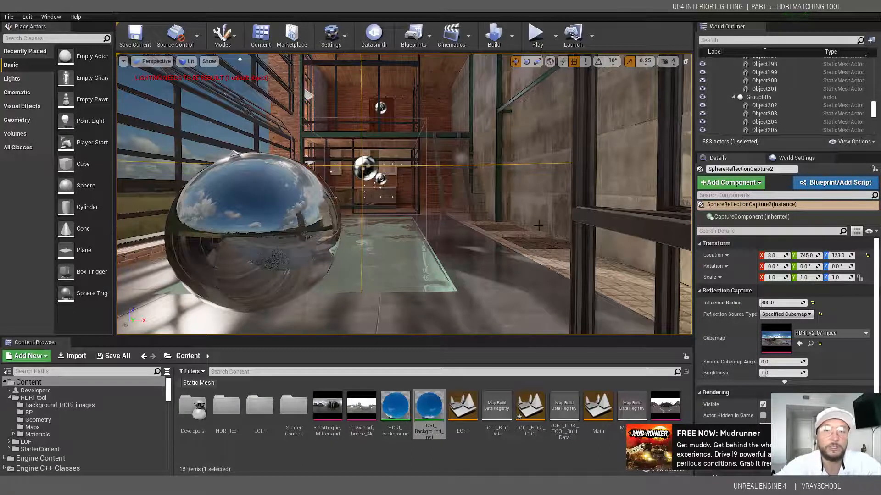
{"action": "left_click_drag", "start_coordinate": [503, 191], "coordinate": [527, 209], "text": "alt"}
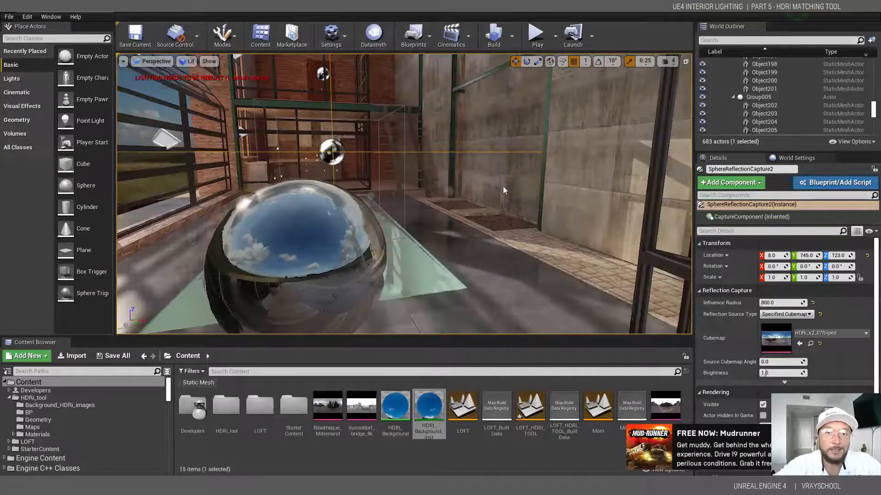
{"action": "right_click_drag", "start_coordinate": [486, 190], "coordinate": [452, 207], "text": "alt"}
{"action": "left_click_drag", "start_coordinate": [452, 207], "coordinate": [471, 224], "text": "alt"}
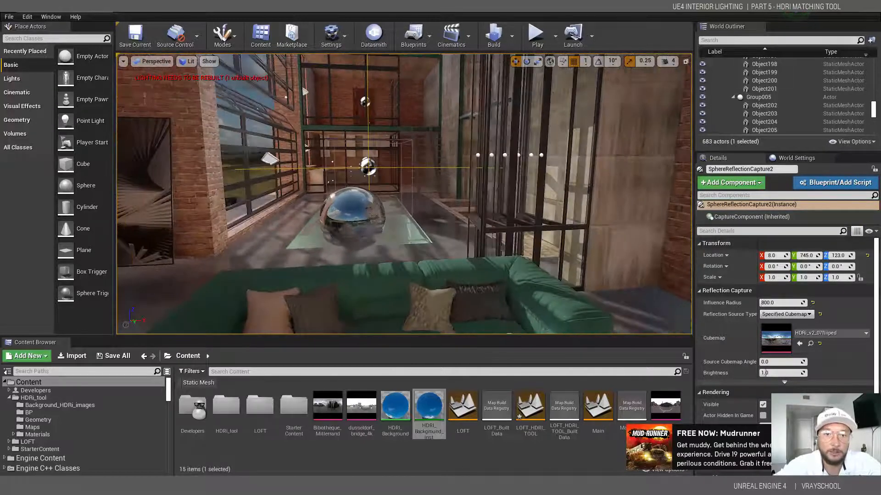
{"action": "right_click_drag", "start_coordinate": [471, 224], "coordinate": [419, 208], "text": "alt"}
{"action": "left_click_drag", "start_coordinate": [419, 208], "coordinate": [440, 200], "text": "alt"}
{"action": "right_click_drag", "start_coordinate": [441, 200], "coordinate": [422, 197], "text": "alt"}
{"action": "left_click_drag", "start_coordinate": [422, 198], "coordinate": [470, 194], "text": "alt"}
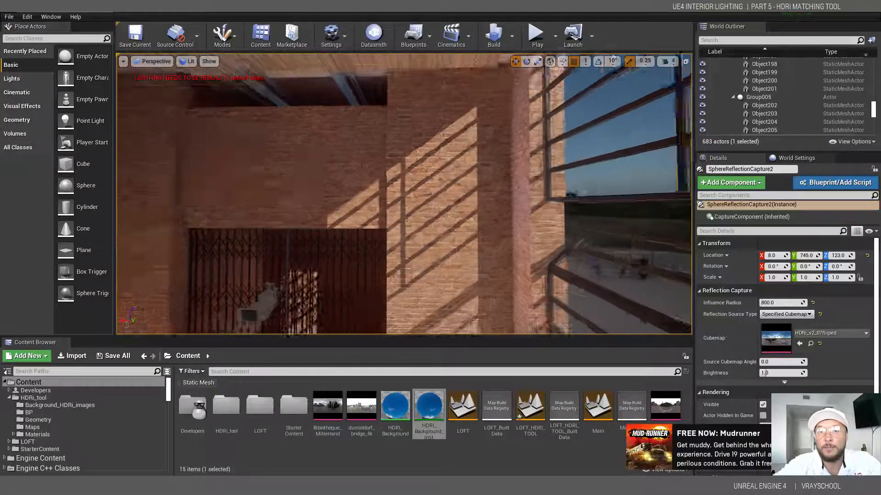
- Move the sphere reflection capture near the elevator door to Y 608, and select the SkyLight outside the building
{"action": "right_click_drag", "start_coordinate": [509, 159], "coordinate": [419, 222]}
{"action": "left_click_drag", "start_coordinate": [352, 235], "coordinate": [385, 239]}
{"action": "scroll", "coordinate": [509, 276], "scroll_direction": "down", "scroll_amount": 4}
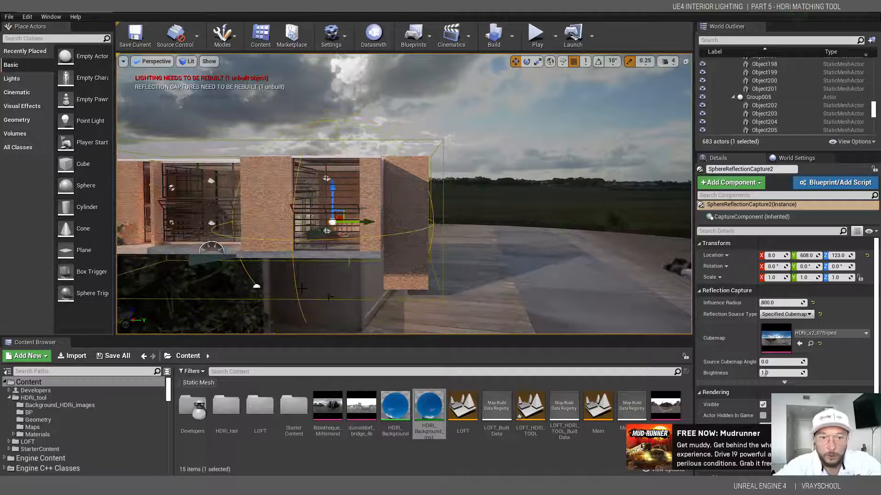
{"action": "left_click_drag", "start_coordinate": [458, 133], "coordinate": [294, 147], "text": "alt"}
{"action": "left_click", "coordinate": [310, 207]}
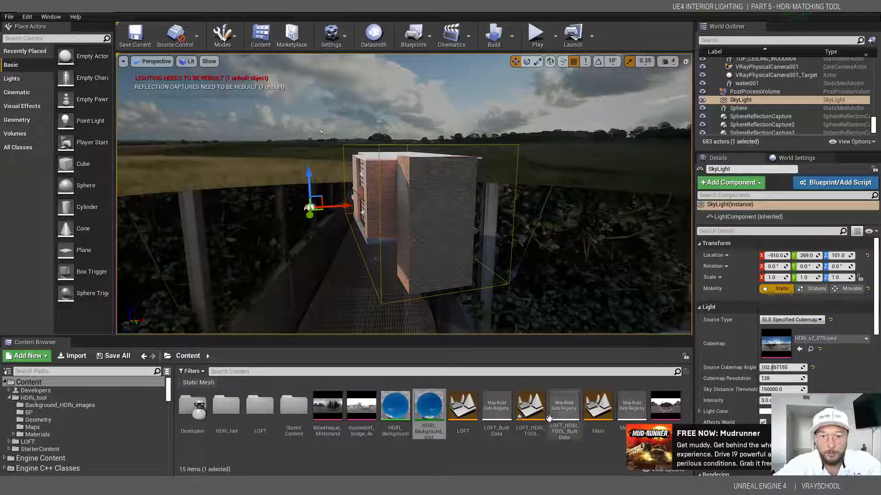
- Open the LOFT level from the project content
{"action": "left_click", "coordinate": [462, 408]}
{"action": "double_click", "coordinate": [465, 409]}
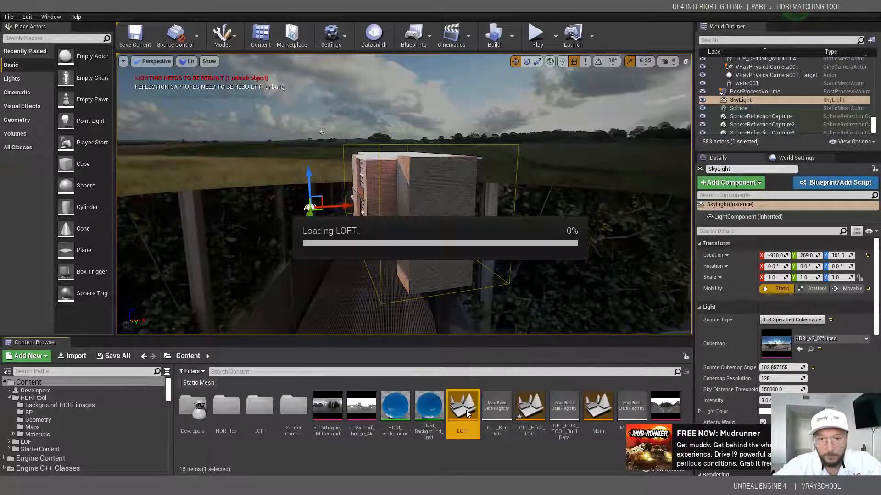
{"action": "left_click", "coordinate": [527, 328]}
- Select the EditorSkySphere surrounding the building and switch to the Rotate tool
{"action": "right_click_drag", "start_coordinate": [415, 130], "coordinate": [328, 128]}
{"action": "left_click", "coordinate": [414, 130]}
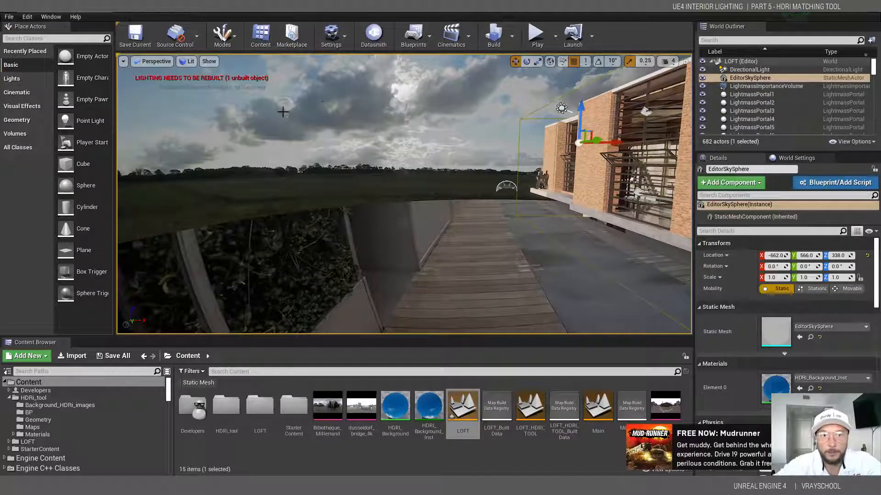
{"action": "left_click", "coordinate": [527, 61]}
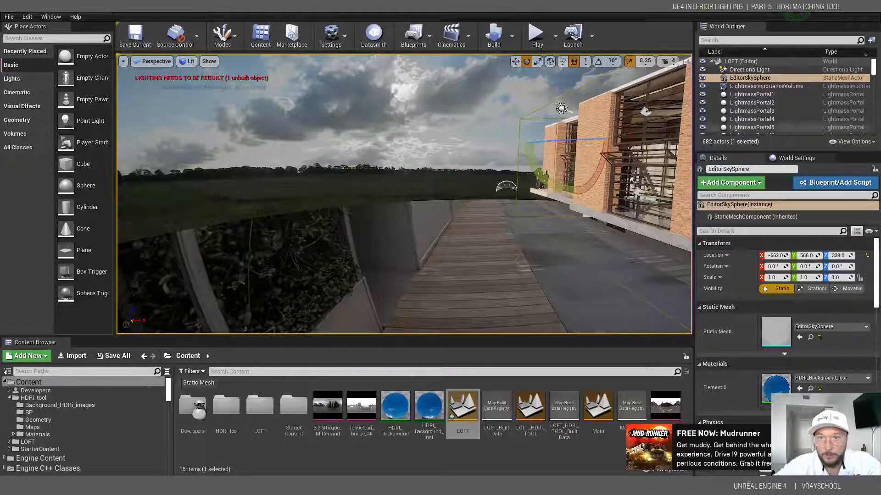
- Adjust the RotationAngle of the HDRI_Background_Inst material instance to turn the sky background, and close its editor
{"action": "double_click", "coordinate": [429, 408]}
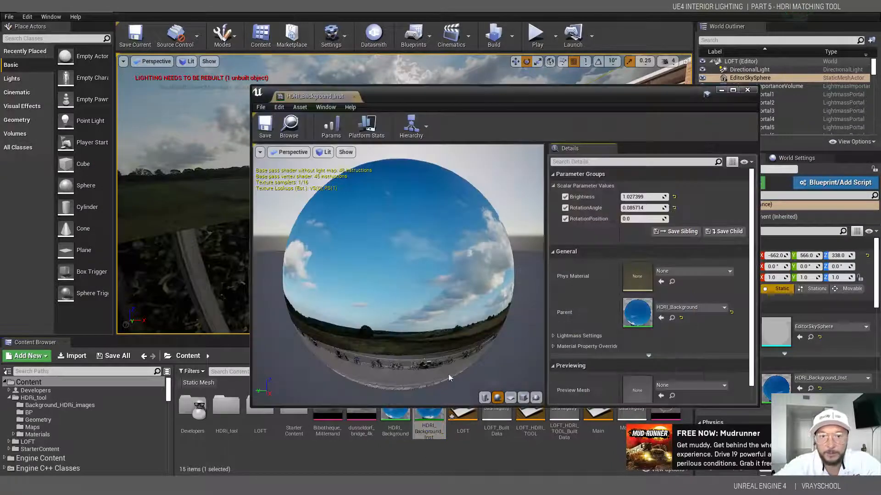
{"action": "left_click_drag", "start_coordinate": [608, 92], "coordinate": [463, 202]}
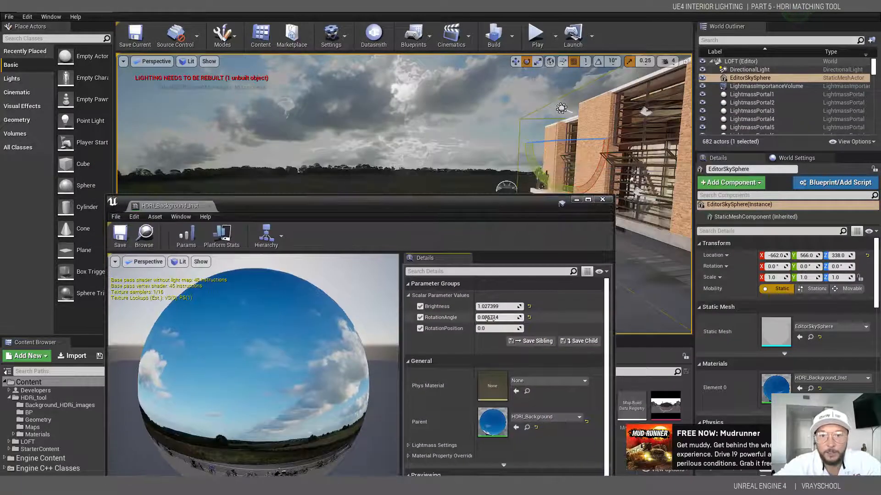
{"action": "left_click_drag", "start_coordinate": [490, 317], "coordinate": [509, 318]}
{"action": "mouse_move", "coordinate": [499, 318]}
{"action": "left_mouse_down"}
{"action": "mouse_move", "coordinate": [514, 318]}
{"action": "mouse_move", "coordinate": [501, 317]}
{"action": "left_mouse_up"}
{"action": "left_click", "coordinate": [603, 200]}
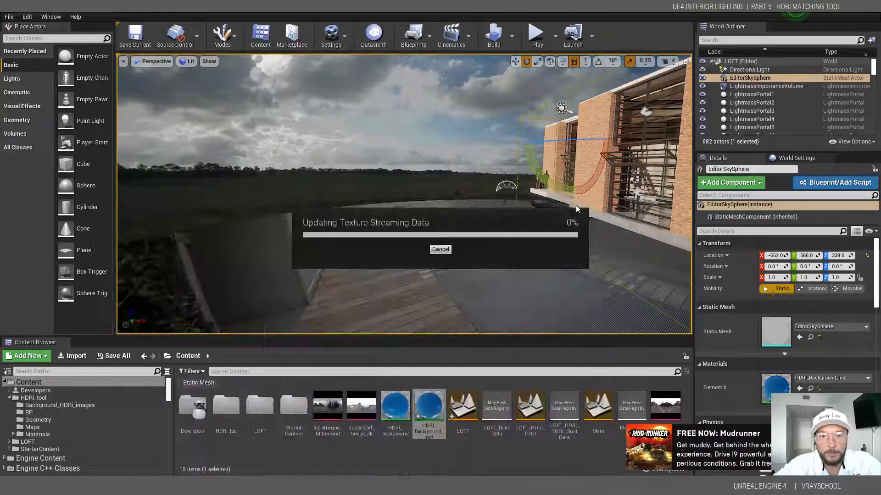
- Select the SkyLight beside the building to view its cubemap settings, dismissing the asset move/copy options
{"action": "mouse_move", "coordinate": [428, 406]}
{"action": "left_mouse_down"}
{"action": "mouse_move", "coordinate": [797, 344]}
{"action": "mouse_move", "coordinate": [433, 398]}
{"action": "left_mouse_up"}
{"action": "left_click", "coordinate": [506, 187]}
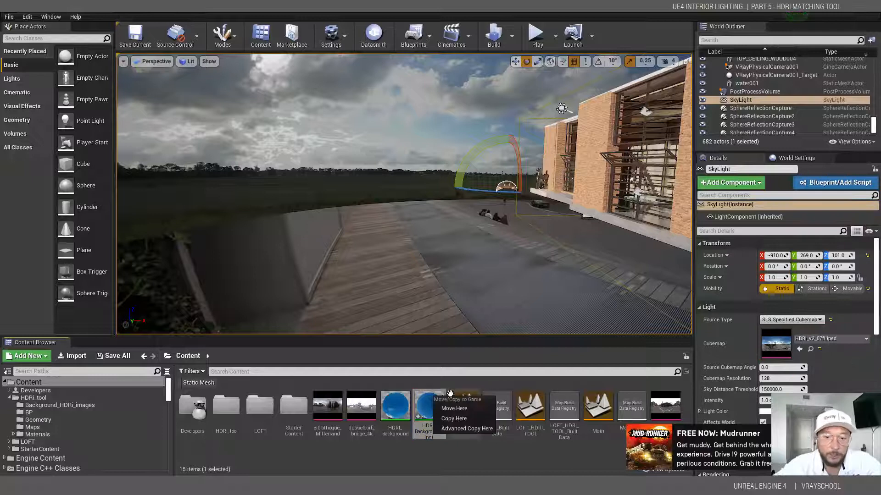
{"action": "left_click", "coordinate": [260, 447]}
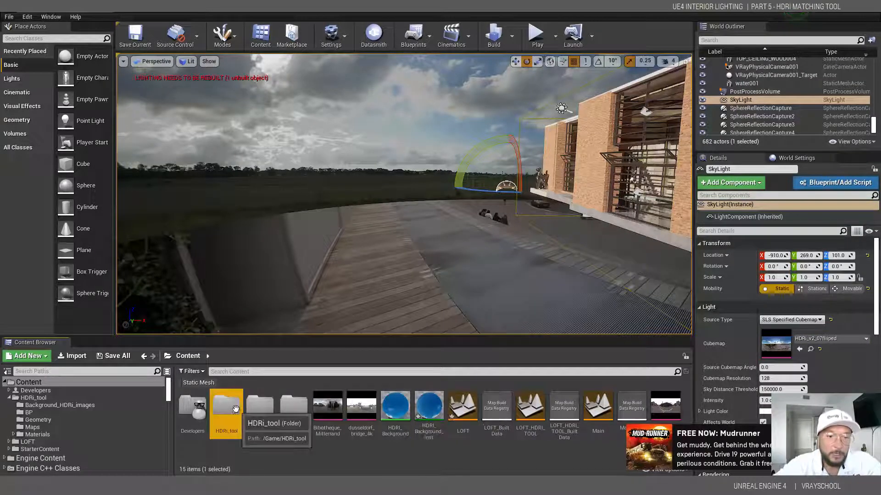
- Place the BP_HDRi_background_tool blueprint from the HDRi_tool BP folder into the LOFT level
{"action": "double_click", "coordinate": [226, 406]}
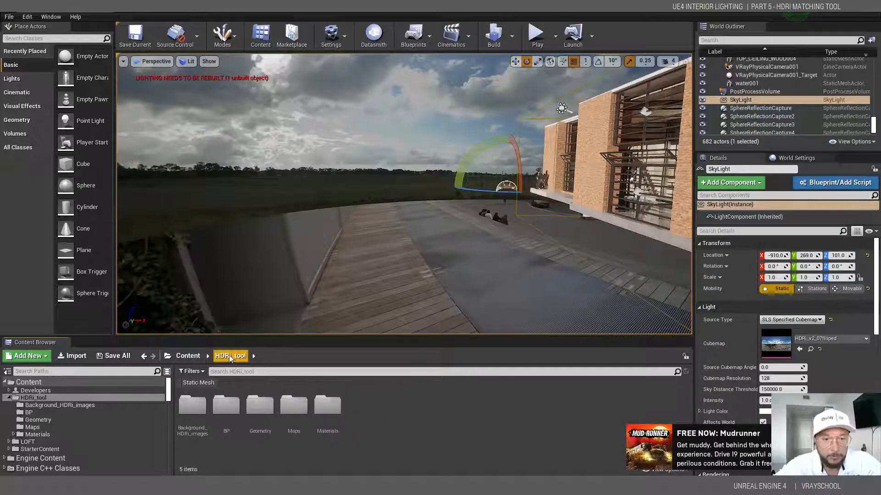
{"action": "left_click", "coordinate": [227, 404]}
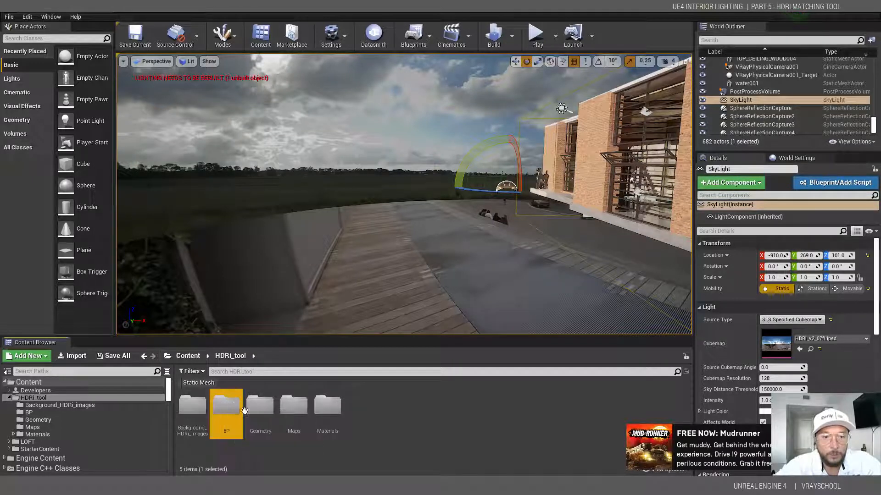
{"action": "double_click", "coordinate": [228, 404]}
{"action": "left_click_drag", "start_coordinate": [198, 416], "coordinate": [485, 280]}
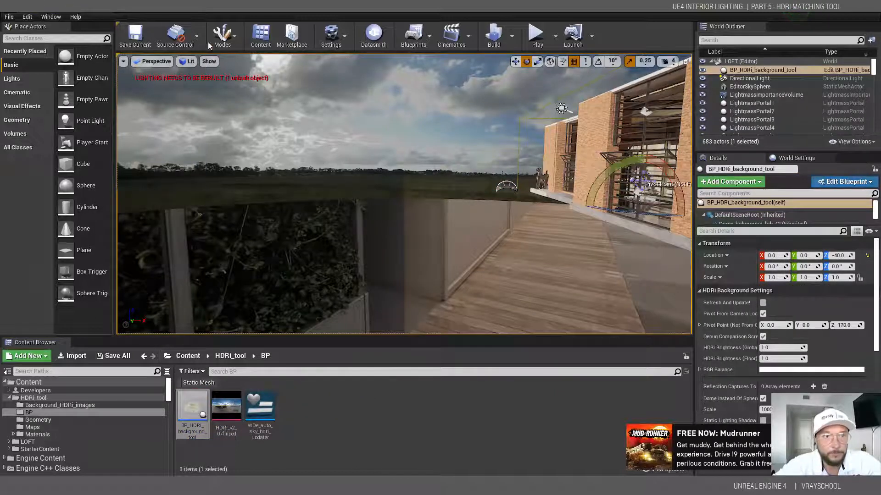
- Move the HDRi background tool down below the building to Z -790
{"action": "left_click", "coordinate": [515, 62]}
{"action": "left_click_drag", "start_coordinate": [642, 179], "coordinate": [621, 291]}
{"action": "right_click_drag", "start_coordinate": [621, 291], "coordinate": [601, 298]}
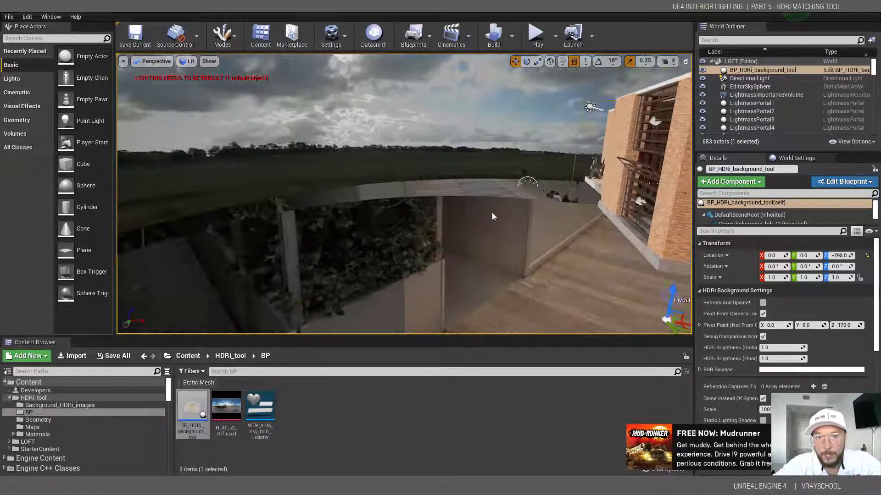
- Select the EditorSkySphere behind the building and hide it in the level
{"action": "right_click_drag", "start_coordinate": [483, 144], "coordinate": [448, 133]}
{"action": "left_click", "coordinate": [399, 120]}
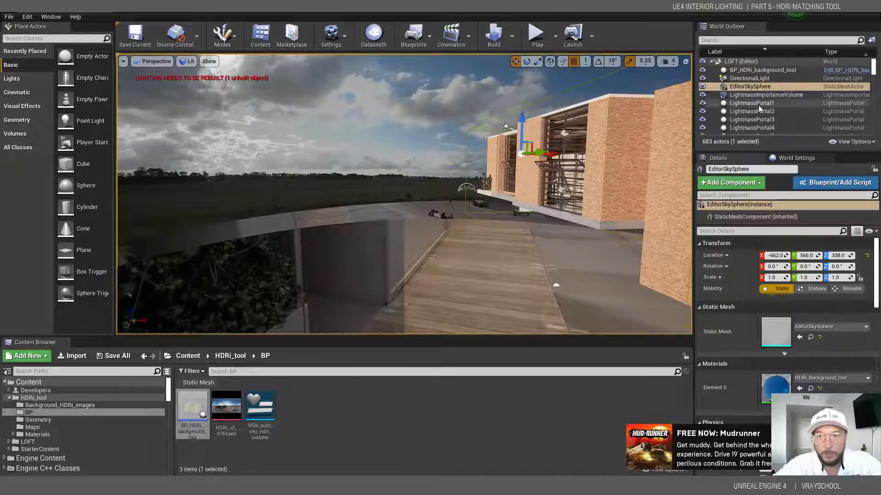
{"action": "left_click", "coordinate": [702, 87]}
- Lower the HDRi background tool further beneath the building to Z -817
{"action": "right_click_drag", "start_coordinate": [470, 224], "coordinate": [491, 233]}
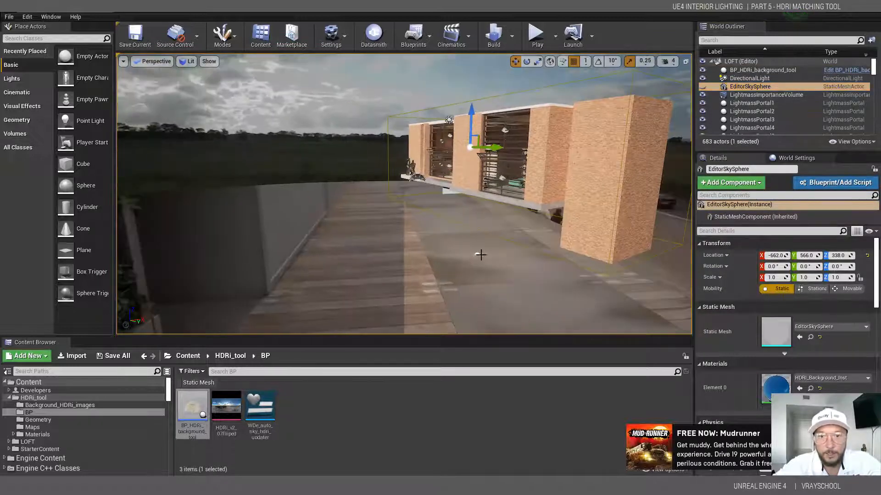
{"action": "left_click", "coordinate": [479, 255]}
{"action": "left_click_drag", "start_coordinate": [476, 229], "coordinate": [476, 230]}
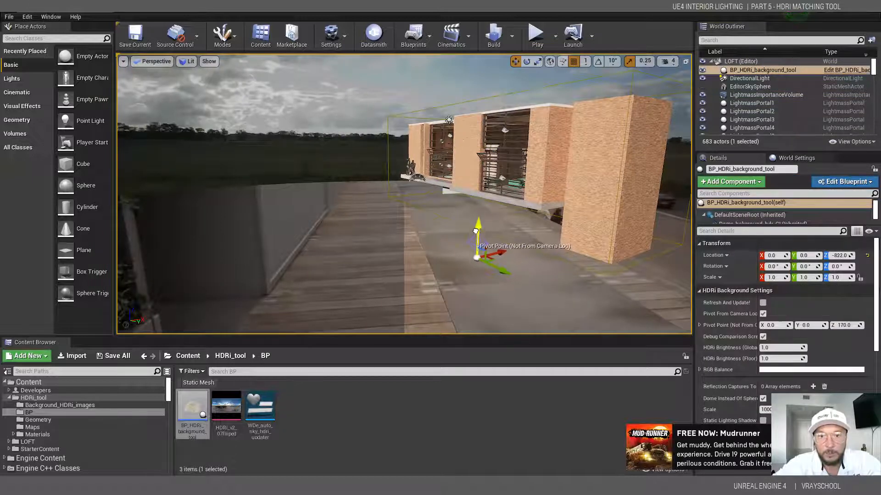
{"action": "right_click_drag", "start_coordinate": [415, 254], "coordinate": [428, 254]}
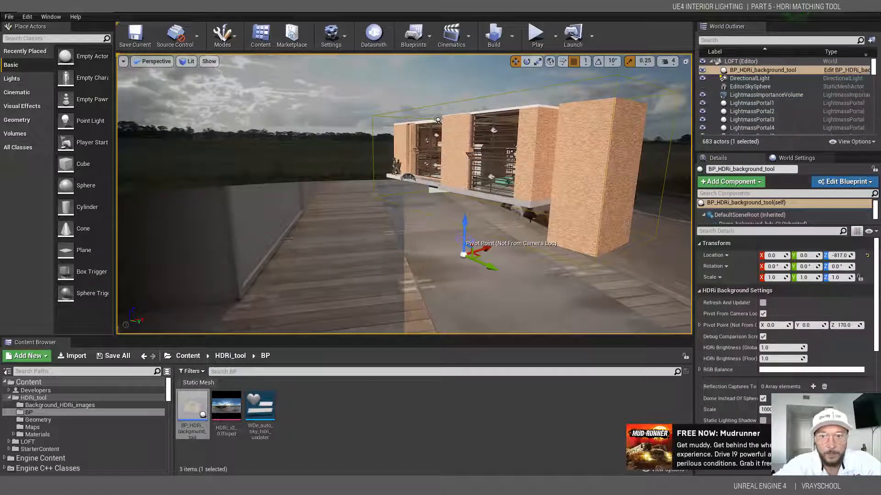
- Assign the urban_street_02_4k texture from the Content folder as the SkyLight's cubemap
{"action": "left_click", "coordinate": [402, 176]}
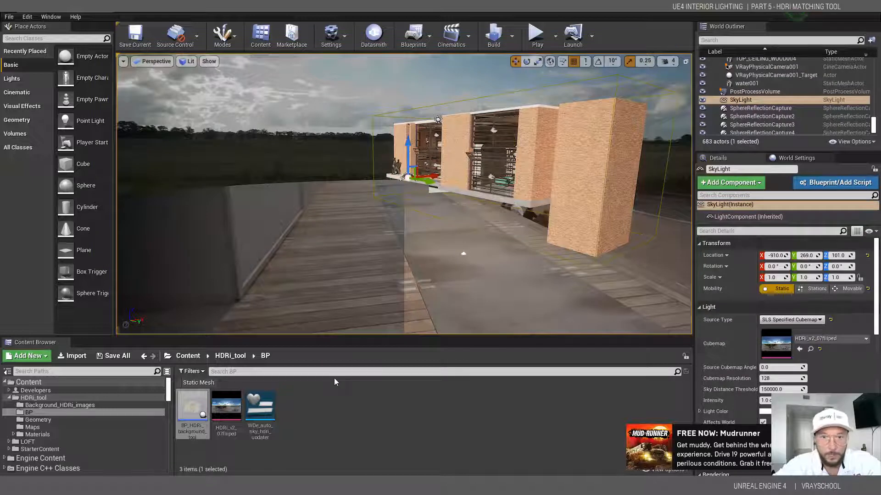
{"action": "left_click", "coordinate": [229, 358]}
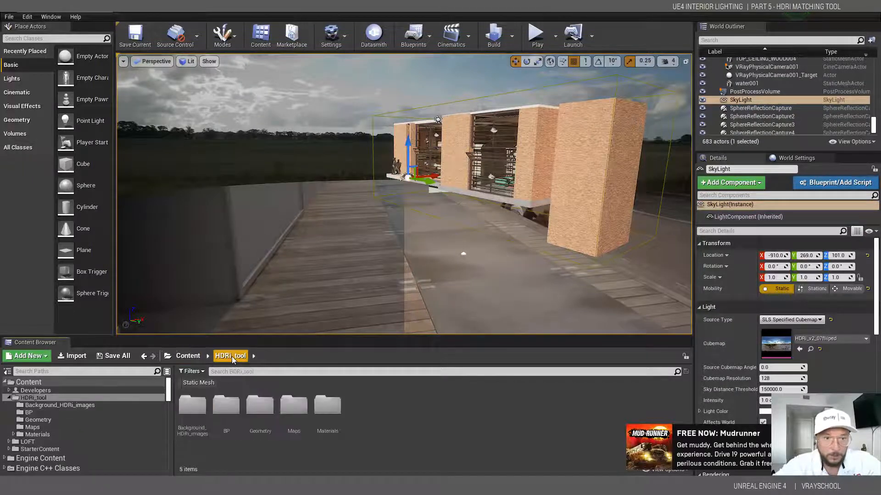
{"action": "left_click", "coordinate": [293, 409]}
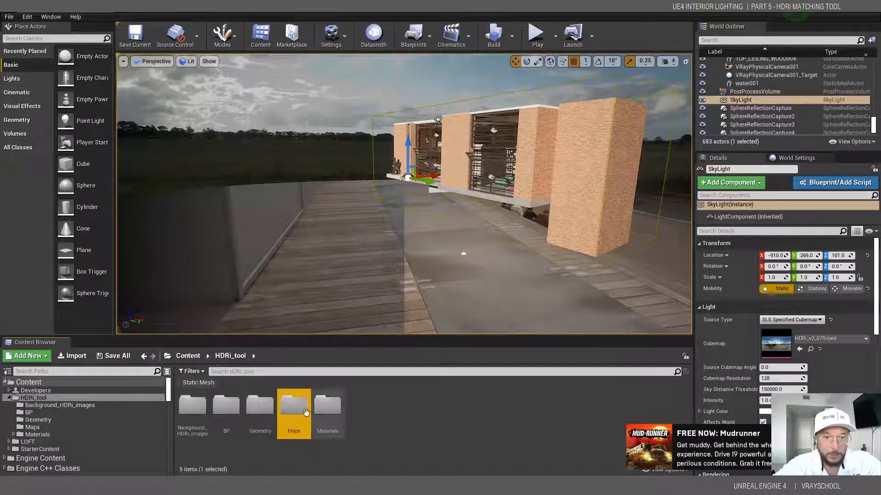
{"action": "left_click", "coordinate": [188, 355]}
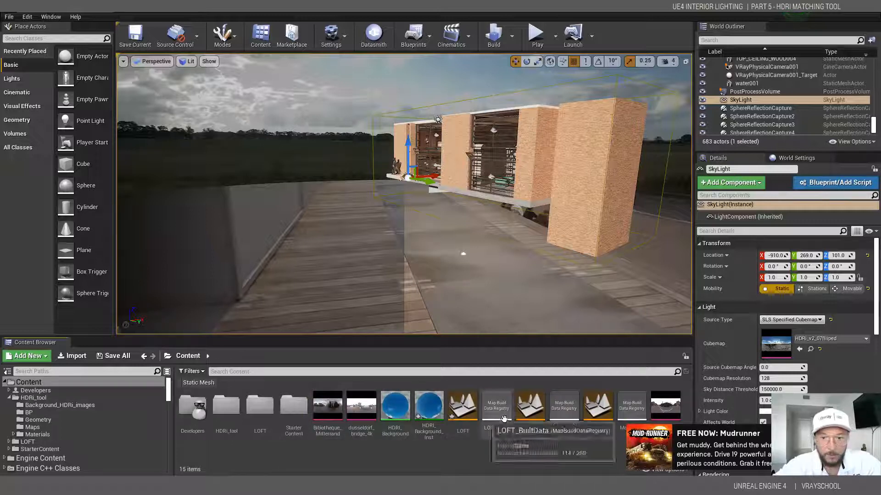
{"action": "left_click_drag", "start_coordinate": [667, 409], "coordinate": [792, 340]}
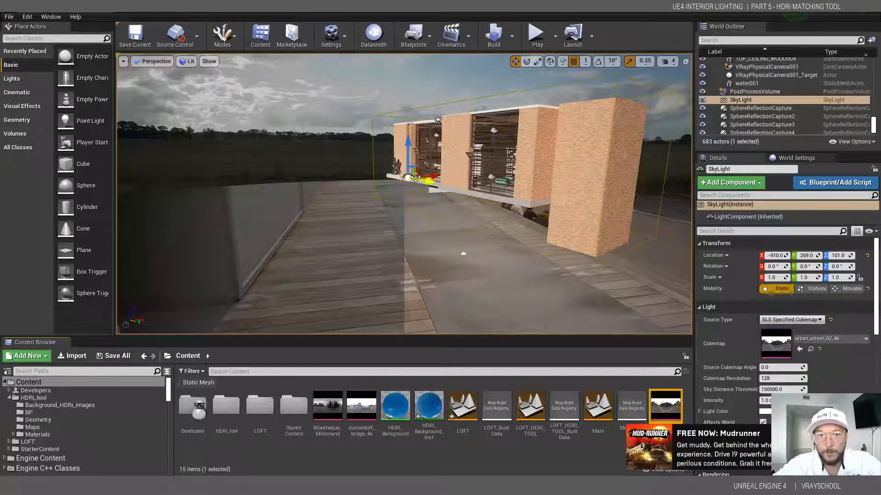
- Run Refresh And Update on BP_HDRi_background_tool so the backdrop takes over the SkyLight's cubemap
{"action": "scroll", "coordinate": [402, 177], "scroll_direction": "up", "scroll_amount": 5}
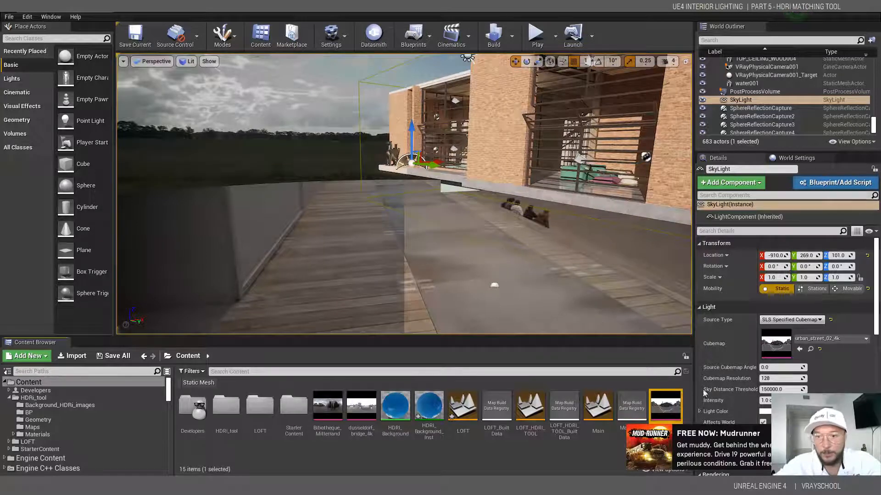
{"action": "left_click_drag", "start_coordinate": [874, 124], "coordinate": [879, 51]}
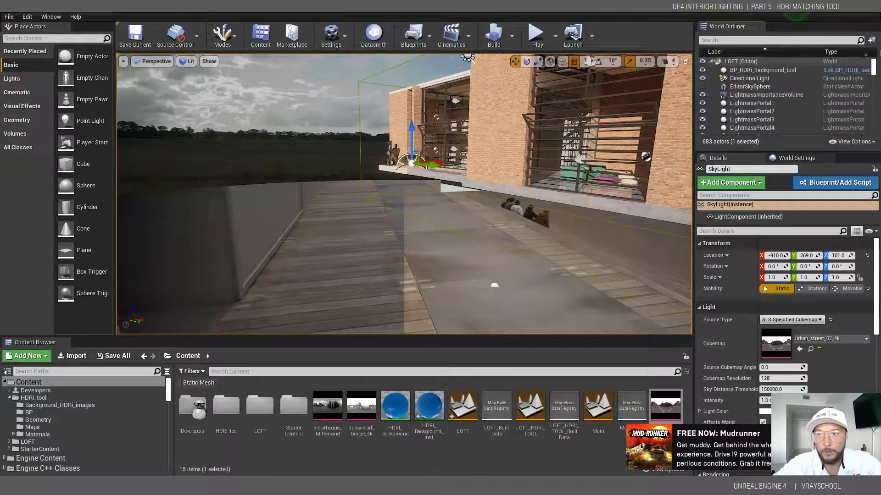
{"action": "left_click", "coordinate": [776, 71]}
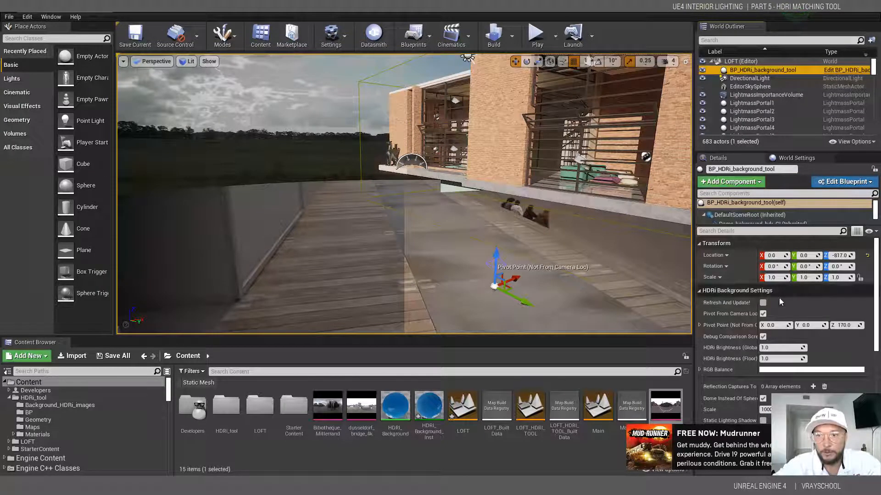
{"action": "left_click", "coordinate": [762, 303]}
{"action": "mouse_move", "coordinate": [550, 198]}
{"action": "right_mouse_down"}
{"action": "mouse_move", "coordinate": [507, 192]}
{"action": "mouse_move", "coordinate": [497, 161]}
{"action": "mouse_move", "coordinate": [561, 189]}
{"action": "right_mouse_up"}
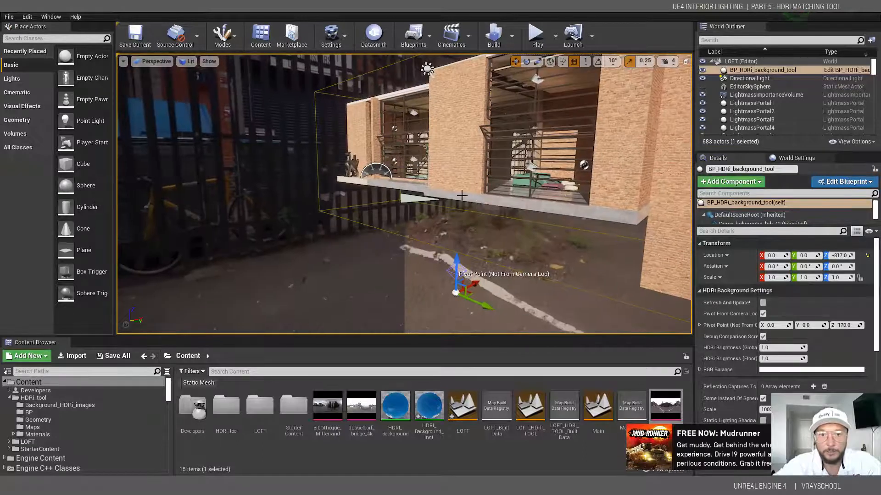
- Set the SkyLight's Source Cubemap Angle to about 308.57 and refresh BP_HDRi_background_tool to match
{"action": "left_click", "coordinate": [370, 173]}
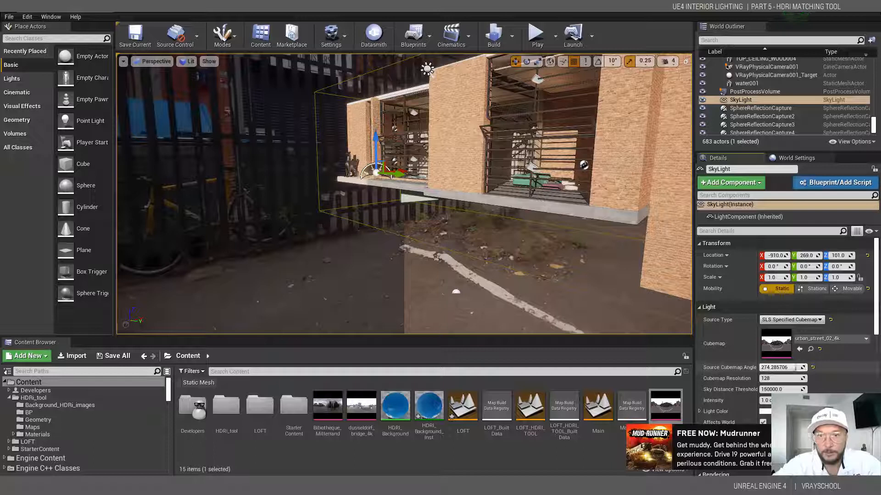
{"action": "left_click_drag", "start_coordinate": [873, 125], "coordinate": [870, 54]}
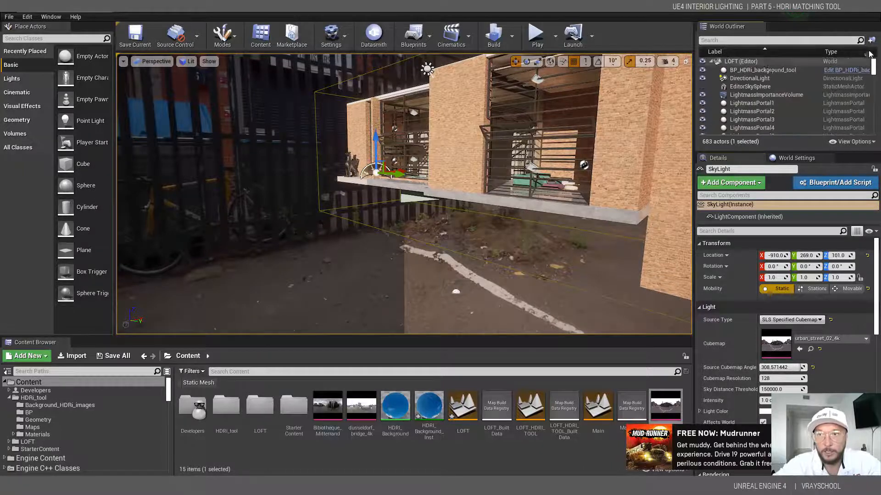
{"action": "left_click", "coordinate": [739, 71]}
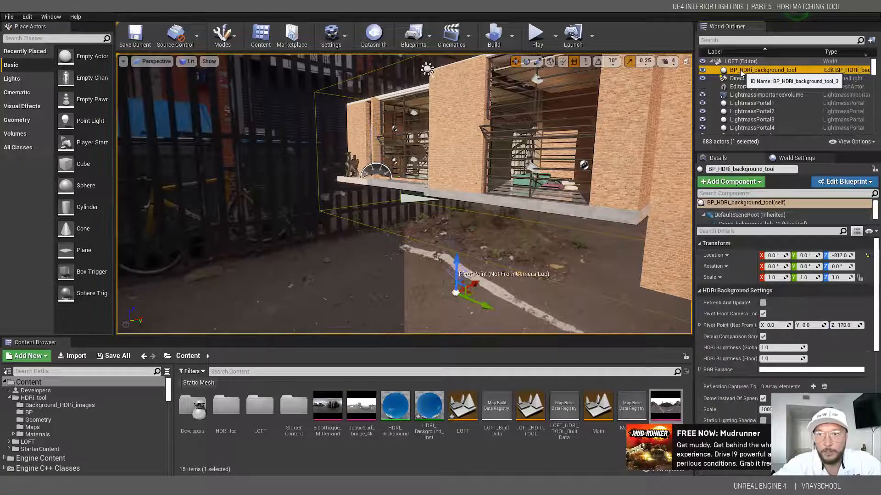
{"action": "left_click", "coordinate": [762, 303]}
{"action": "right_click_drag", "start_coordinate": [532, 186], "coordinate": [517, 192]}
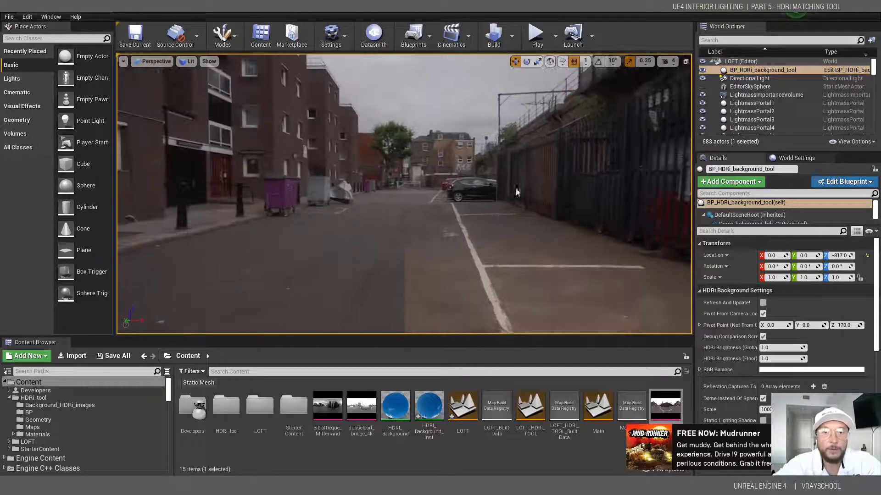
- Run the WDe_auto_sky_hdri_updater editor utility widget from the HDRi_tool BP folder
{"action": "left_click", "coordinate": [240, 409]}
{"action": "double_click", "coordinate": [240, 409]}
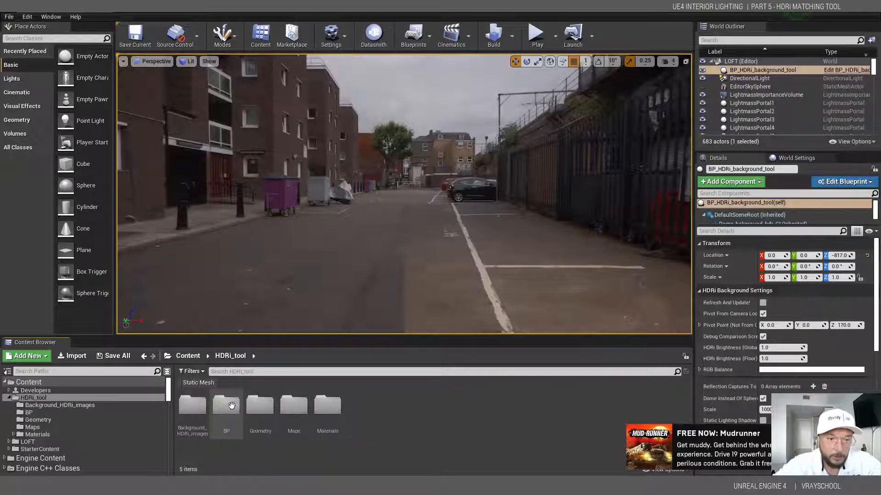
{"action": "double_click", "coordinate": [234, 407]}
{"action": "left_click", "coordinate": [266, 409]}
{"action": "right_click", "coordinate": [263, 409]}
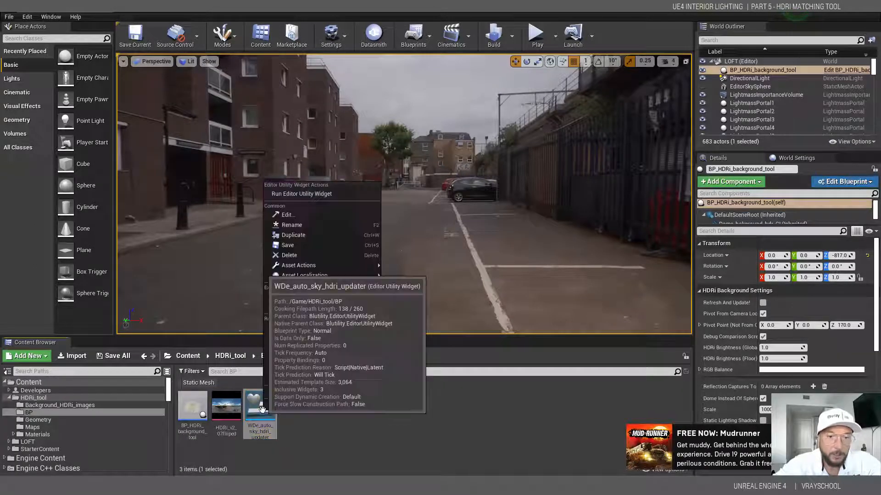
{"action": "left_click", "coordinate": [291, 193]}
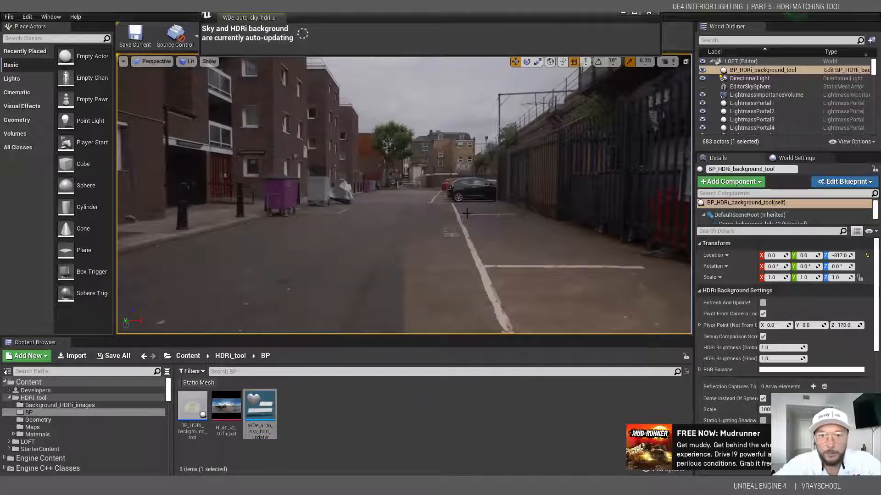
- Reposition the auto-updater window and set the SkyLight's Source Cubemap Angle to about 250.29
{"action": "scroll", "coordinate": [452, 261], "scroll_direction": "down", "scroll_amount": 3}
{"action": "right_click_drag", "start_coordinate": [477, 253], "coordinate": [478, 253]}
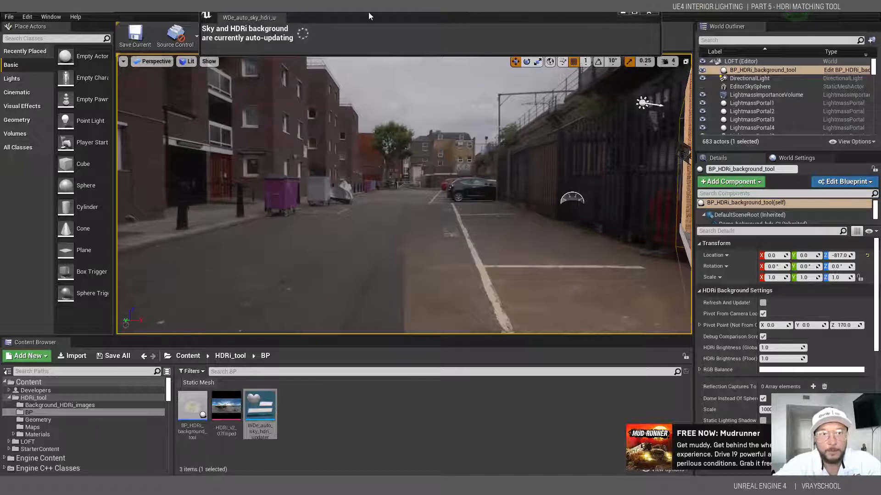
{"action": "left_click_drag", "start_coordinate": [369, 16], "coordinate": [364, 65]}
{"action": "left_click", "coordinate": [572, 198]}
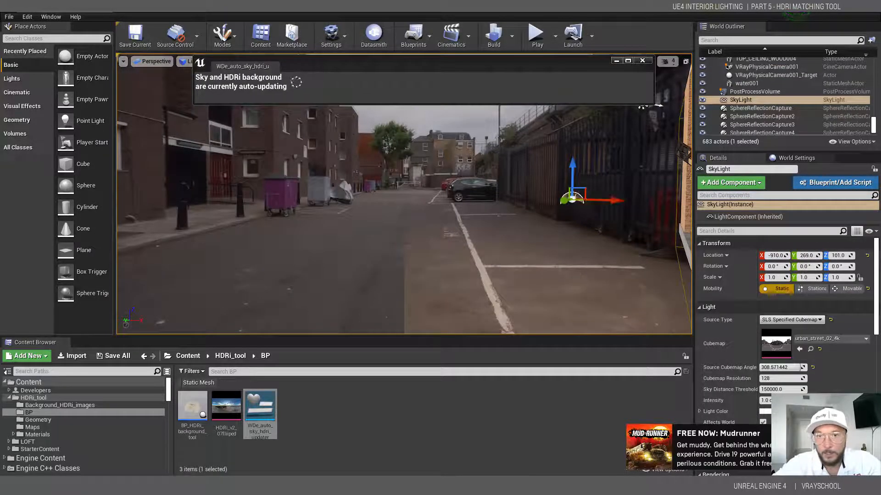
{"action": "mouse_move", "coordinate": [790, 368]}
{"action": "left_mouse_down"}
{"action": "mouse_move", "coordinate": [762, 367]}
{"action": "mouse_move", "coordinate": [786, 367]}
{"action": "mouse_move", "coordinate": [775, 367]}
{"action": "left_mouse_up"}
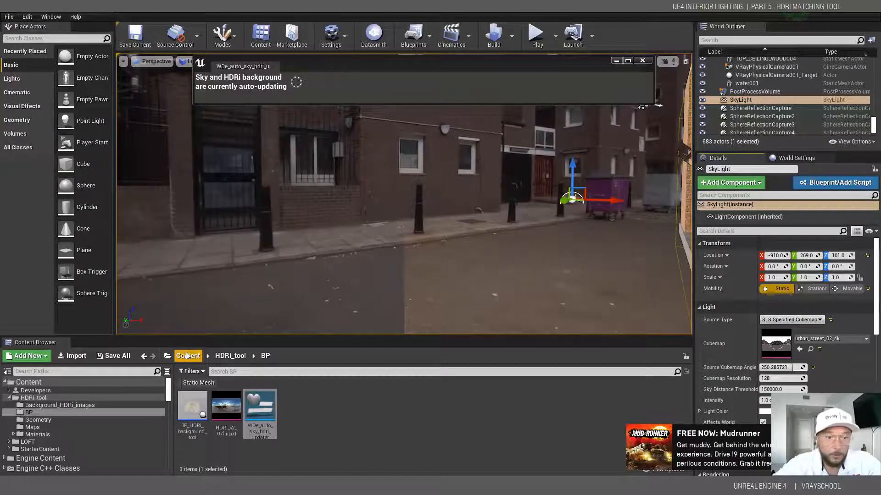
- Assign the HDRi_v2_07flipped texture from the HDRi_tool BP folder as the SkyLight's cubemap
{"action": "left_click", "coordinate": [230, 355]}
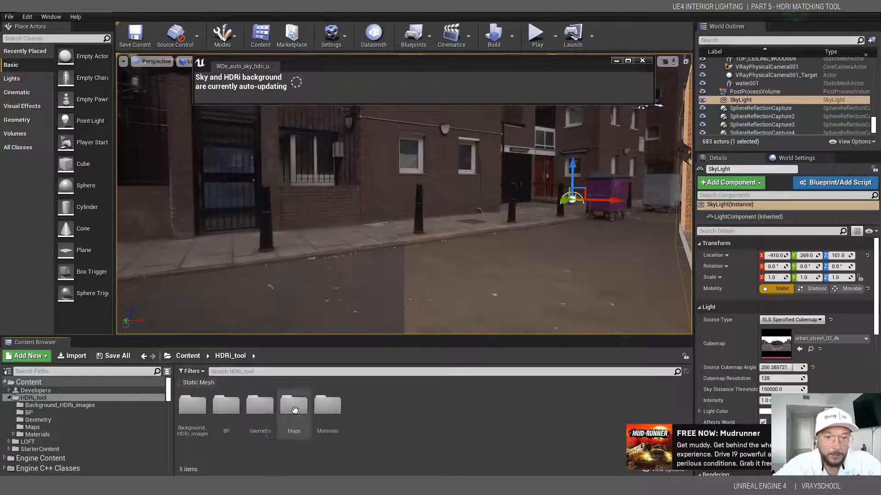
{"action": "double_click", "coordinate": [294, 405]}
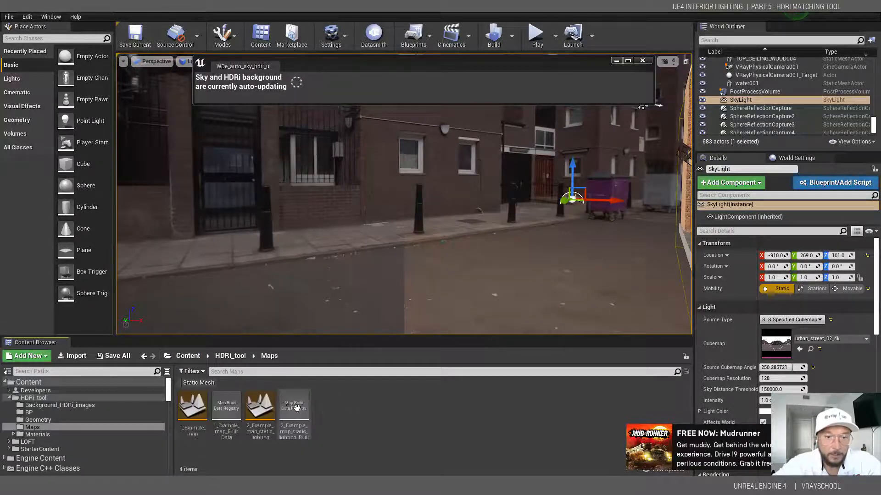
{"action": "left_click", "coordinate": [231, 356]}
{"action": "left_click", "coordinate": [188, 355]}
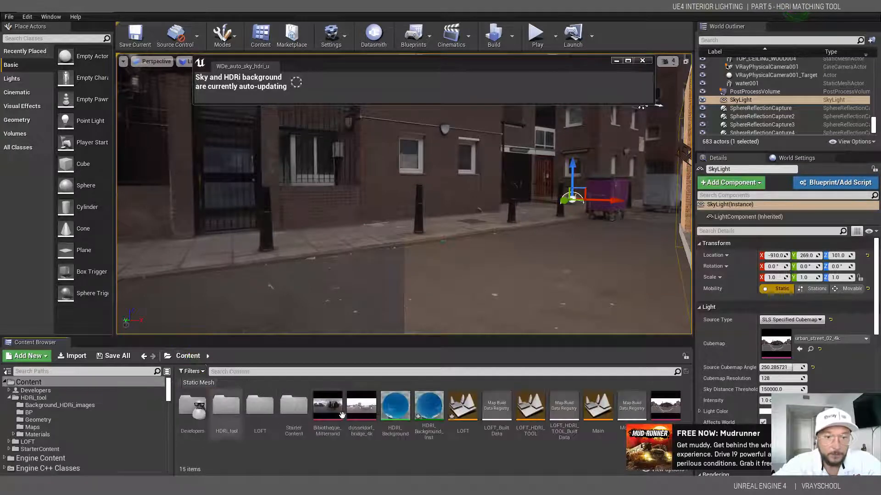
{"action": "left_click", "coordinate": [361, 406]}
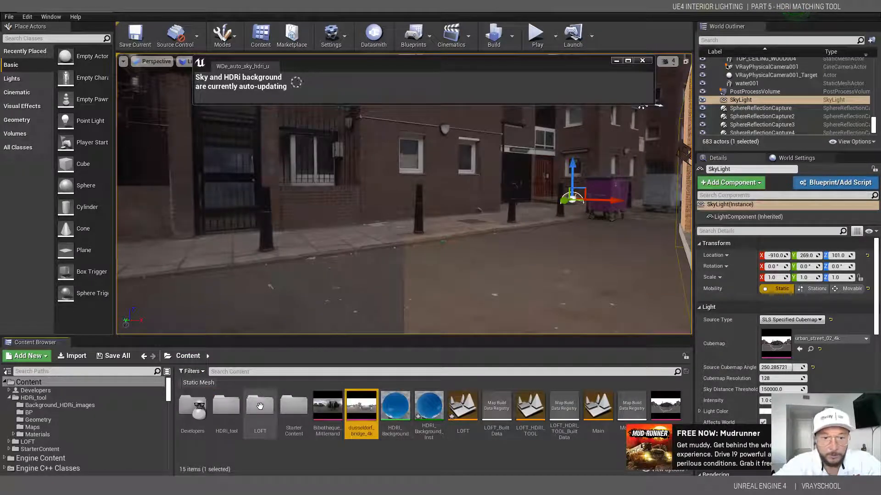
{"action": "double_click", "coordinate": [226, 406]}
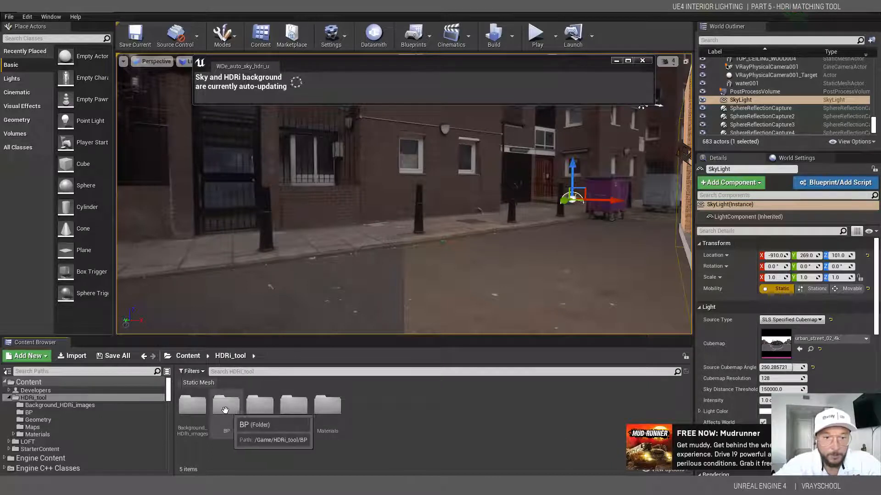
{"action": "double_click", "coordinate": [225, 409]}
{"action": "left_click_drag", "start_coordinate": [226, 407], "coordinate": [780, 351]}
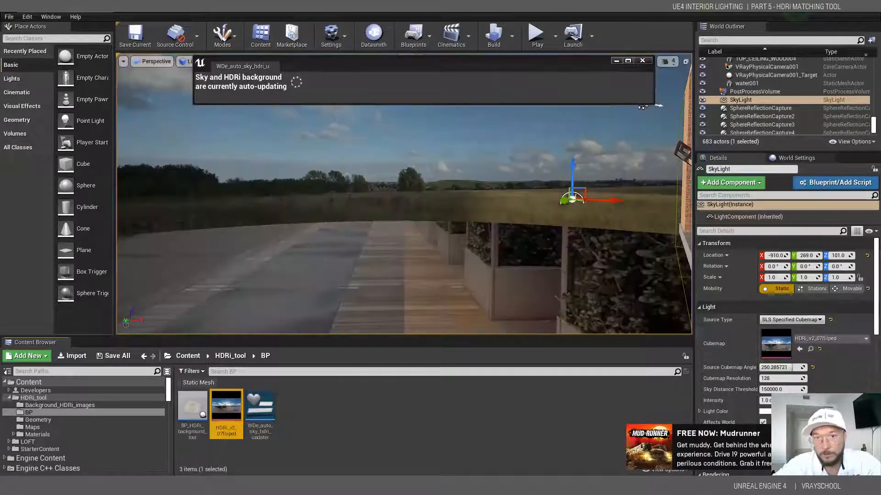
- Inspect the building against the new backdrop from several sides and minimise the auto-updater window
{"action": "left_click_drag", "start_coordinate": [413, 220], "coordinate": [415, 241], "text": "alt"}
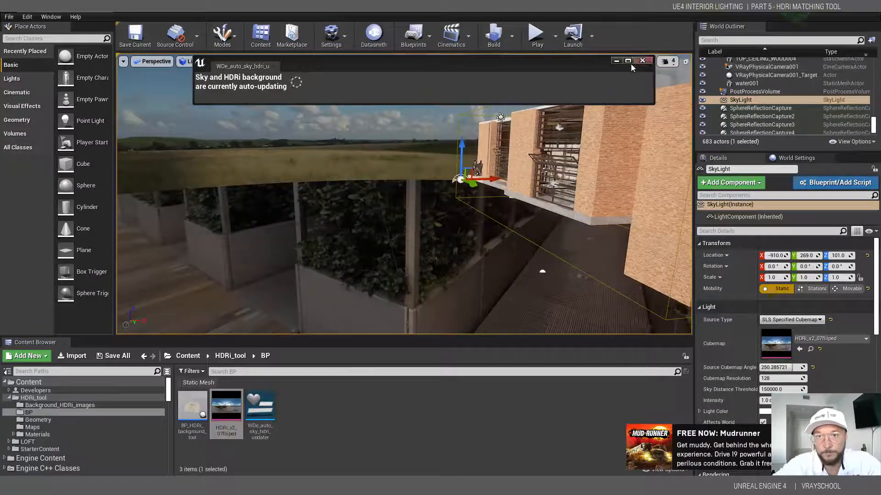
{"action": "left_click_drag", "start_coordinate": [328, 228], "coordinate": [477, 229], "text": "alt"}
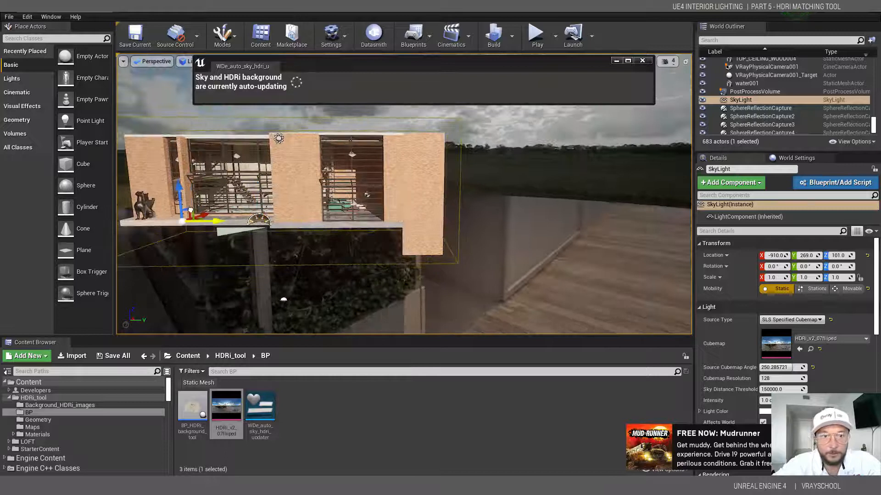
{"action": "key", "text": "f"}
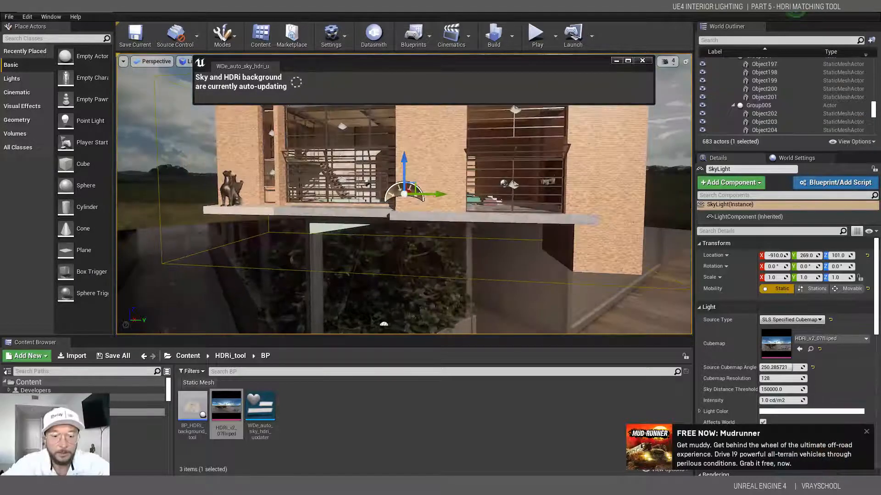
{"action": "left_click_drag", "start_coordinate": [478, 205], "coordinate": [433, 205], "text": "alt"}
{"action": "left_click", "coordinate": [616, 62]}
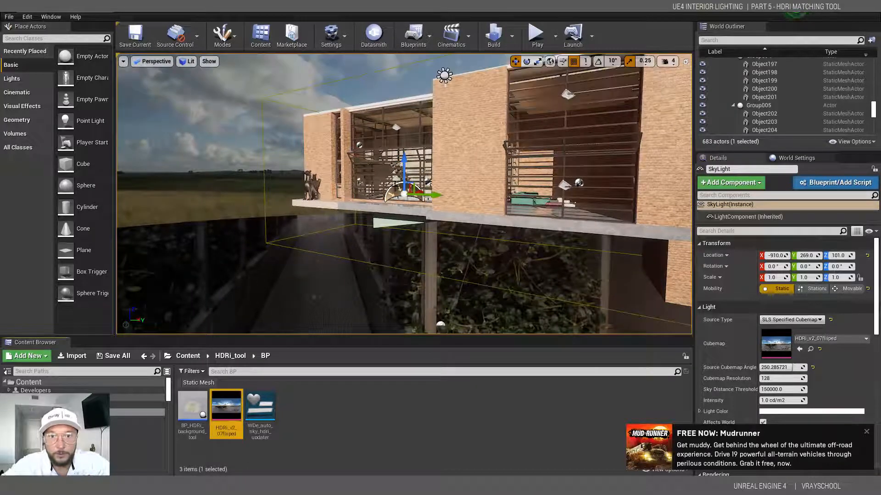
- Move the DirectionalLight along its Y axis to the building's front end, at a Y location of about -874.4
{"action": "left_click", "coordinate": [443, 74]}
{"action": "left_click_drag", "start_coordinate": [381, 151], "coordinate": [408, 154], "text": "alt"}
{"action": "left_click_drag", "start_coordinate": [378, 116], "coordinate": [397, 172], "text": "alt"}
{"action": "scroll", "coordinate": [377, 117], "scroll_direction": "down", "scroll_amount": 6}
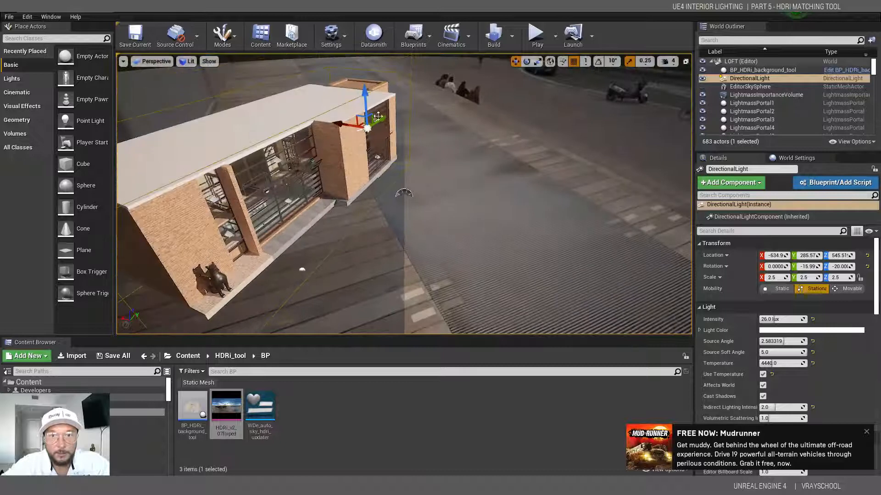
{"action": "left_click_drag", "start_coordinate": [380, 122], "coordinate": [257, 250]}
- Rotate the DirectionalLight to about 7.56°, -25.33° and 51.47°, checking its direction against the sky and the building's shadows
{"action": "left_click", "coordinate": [528, 62]}
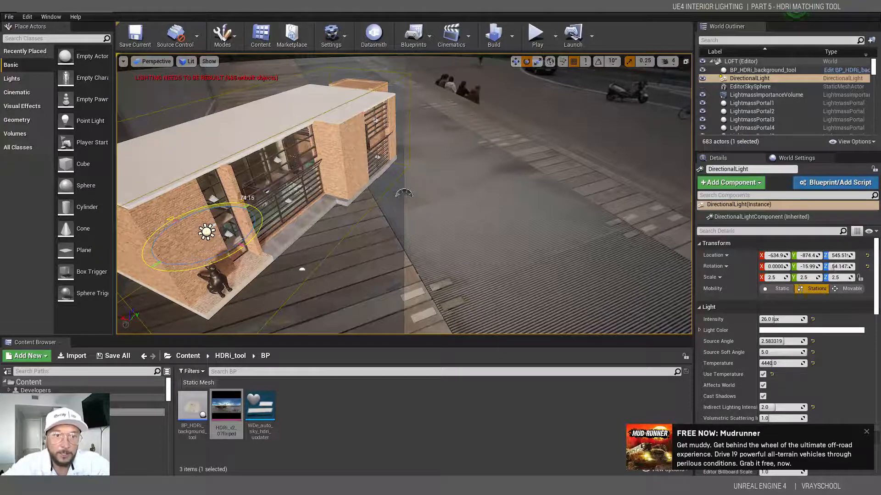
{"action": "left_click_drag", "start_coordinate": [164, 216], "coordinate": [188, 184]}
{"action": "left_click_drag", "start_coordinate": [295, 241], "coordinate": [301, 213], "text": "alt"}
{"action": "scroll", "coordinate": [351, 228], "scroll_direction": "up", "scroll_amount": 6}
{"action": "left_click_drag", "start_coordinate": [387, 234], "coordinate": [312, 179], "text": "alt"}
{"action": "left_click_drag", "start_coordinate": [368, 215], "coordinate": [305, 215], "text": "alt"}
{"action": "scroll", "coordinate": [368, 215], "scroll_direction": "down", "scroll_amount": 4}
{"action": "scroll", "coordinate": [369, 215], "scroll_direction": "down", "scroll_amount": 4}
{"action": "left_click_drag", "start_coordinate": [413, 212], "coordinate": [367, 220], "text": "alt"}
{"action": "scroll", "coordinate": [412, 212], "scroll_direction": "down", "scroll_amount": 3}
{"action": "left_click_drag", "start_coordinate": [530, 203], "coordinate": [497, 203], "text": "alt"}
- Set the DirectionalLight's intensity to 10 lux and its indirect lighting intensity to 15
{"action": "left_click", "coordinate": [794, 319]}
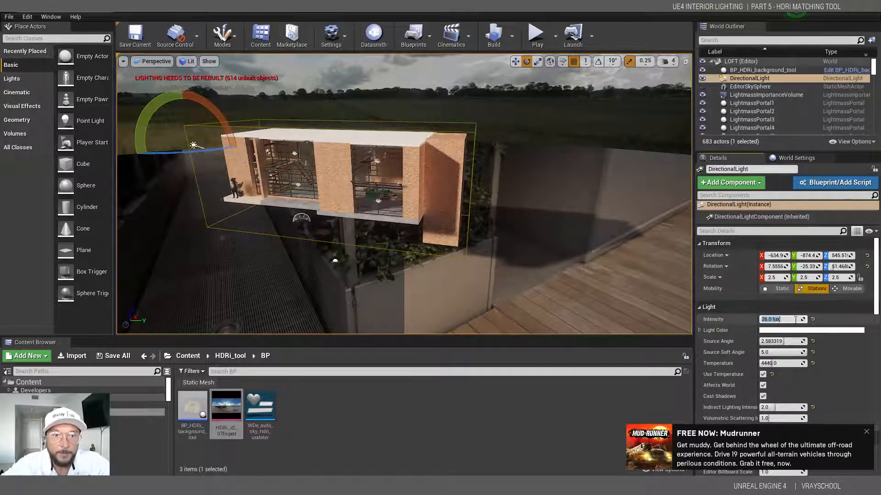
{"action": "type", "text": "10"}
{"action": "key", "text": "Return"}
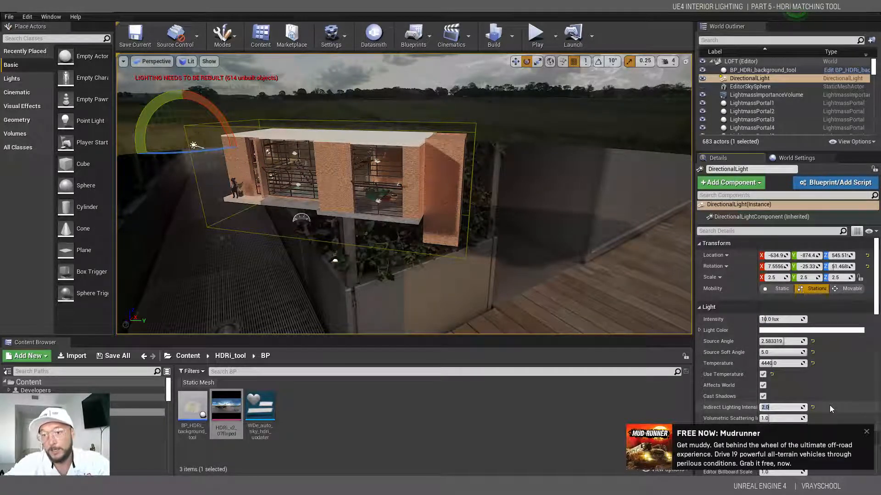
{"action": "type", "text": "15"}
{"action": "key", "text": "Return"}
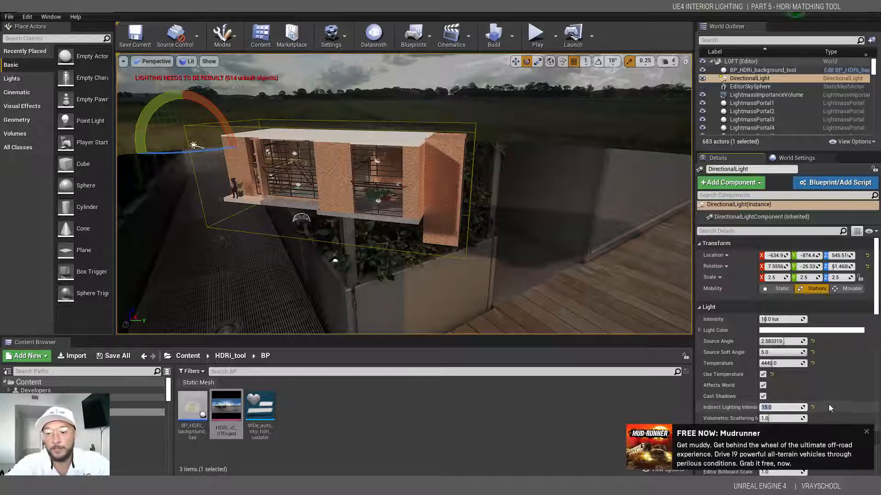
- Set the SkyLight's intensity to 3 cd/m2 and dismiss the Mudrunner notification
{"action": "left_click", "coordinate": [301, 219]}
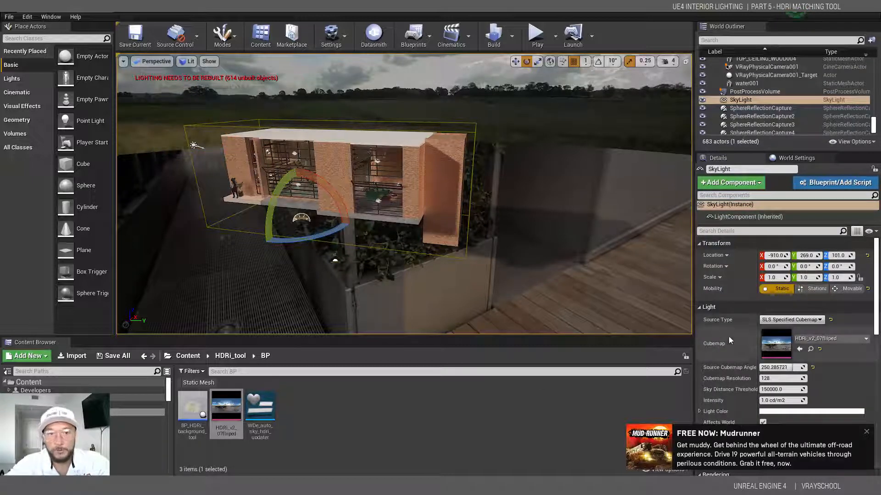
{"action": "left_click", "coordinate": [866, 432]}
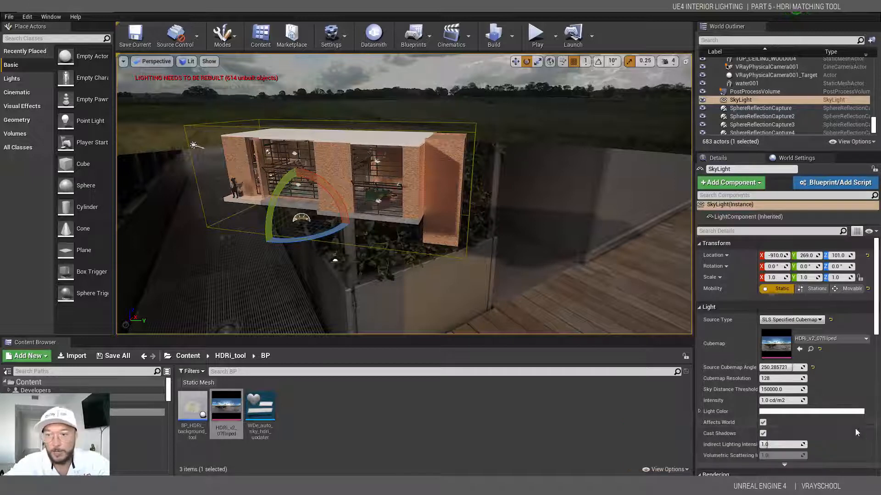
{"action": "left_click", "coordinate": [769, 400]}
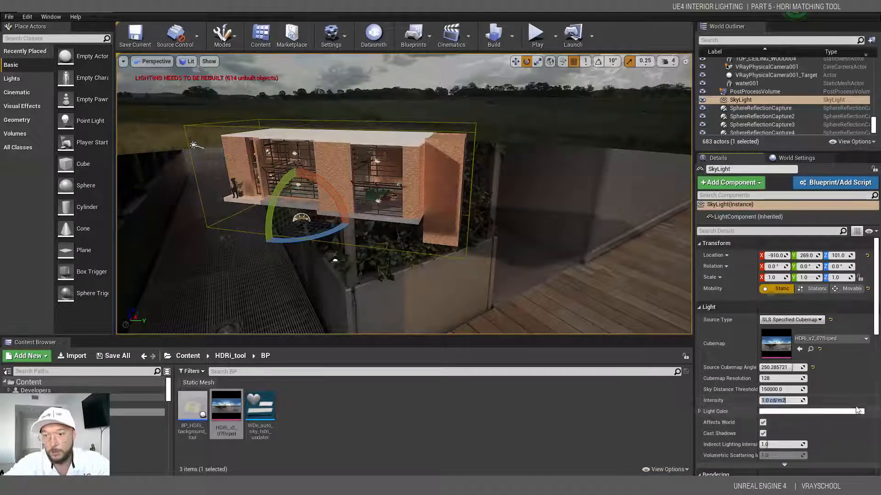
{"action": "type", "text": "3"}
{"action": "key", "text": "Return"}
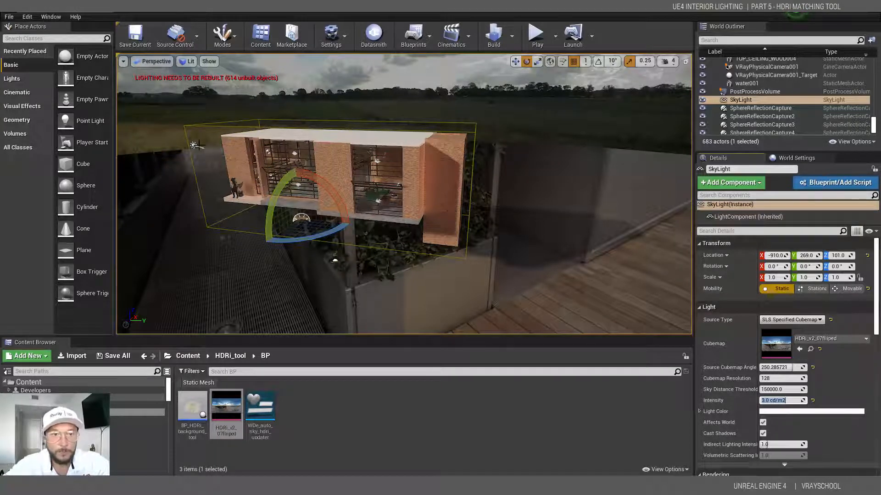
- Make the DirectionalLight Static and inspect the building's sunlit and shaded facades against the backdrop from several sides
{"action": "left_click", "coordinate": [194, 145]}
{"action": "left_click_drag", "start_coordinate": [399, 280], "coordinate": [427, 281], "text": "alt"}
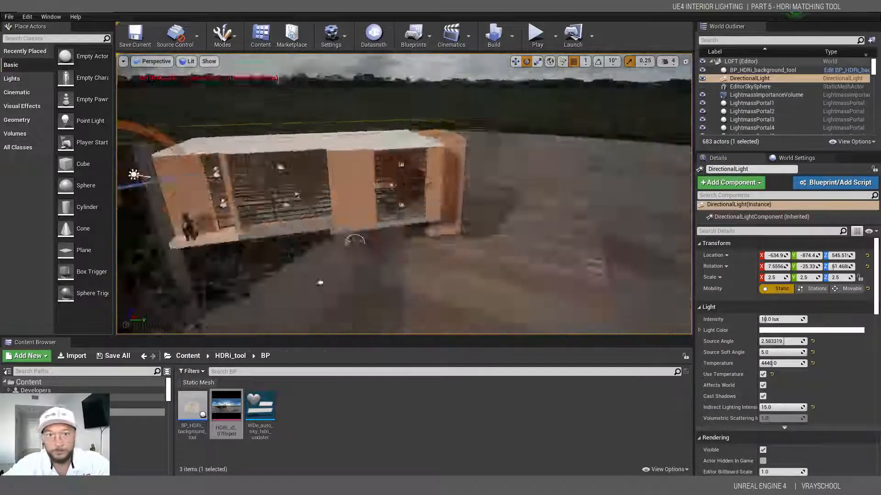
{"action": "left_click_drag", "start_coordinate": [320, 283], "coordinate": [339, 257], "text": "alt"}
{"action": "middle_click_drag", "start_coordinate": [366, 219], "coordinate": [420, 209], "text": "alt"}
{"action": "left_click_drag", "start_coordinate": [420, 210], "coordinate": [505, 211], "text": "alt"}
{"action": "left_click_drag", "start_coordinate": [400, 203], "coordinate": [436, 231], "text": "alt"}
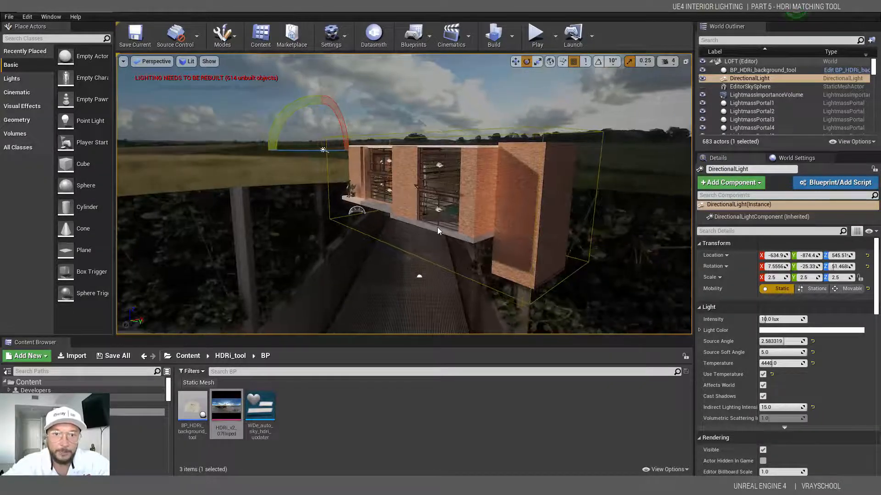
{"action": "right_click_drag", "start_coordinate": [498, 227], "coordinate": [418, 288], "text": "alt"}
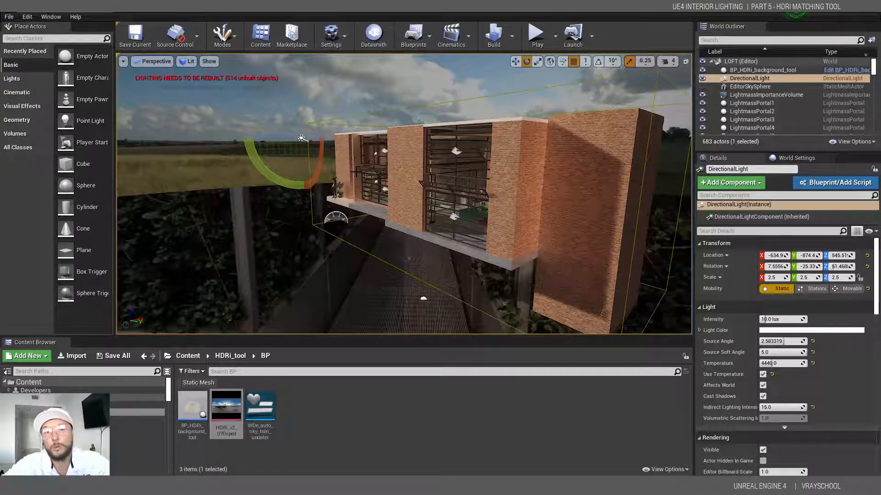
{"action": "left_click_drag", "start_coordinate": [260, 205], "coordinate": [367, 223], "text": "alt"}
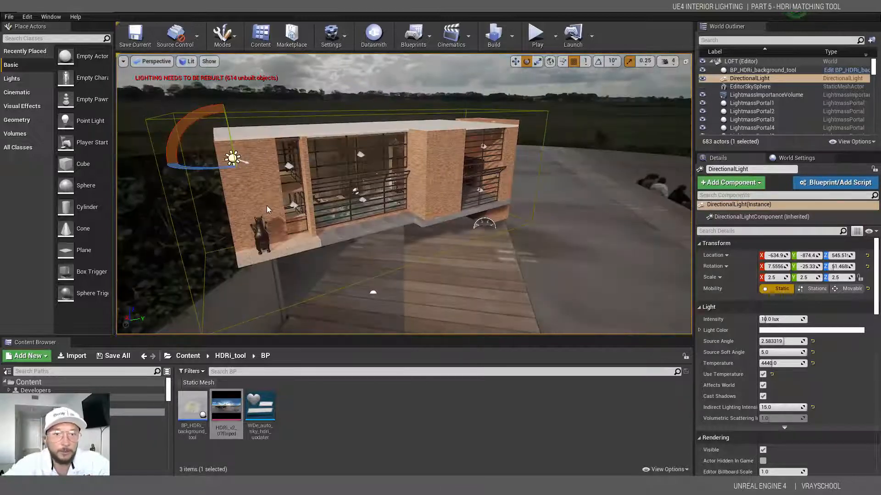
{"action": "left_click_drag", "start_coordinate": [268, 210], "coordinate": [555, 187], "text": "alt"}
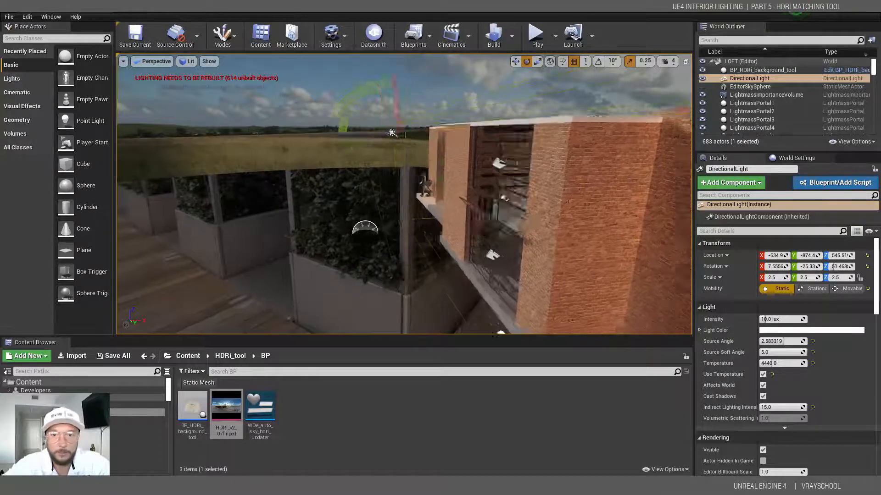
{"action": "middle_click_drag", "start_coordinate": [555, 187], "coordinate": [582, 176]}
- Select the SkyLight, run the WDe_auto_sky_hdri_updater utility widget, and move its window clear of an interior view of the loft
{"action": "left_click", "coordinate": [391, 215]}
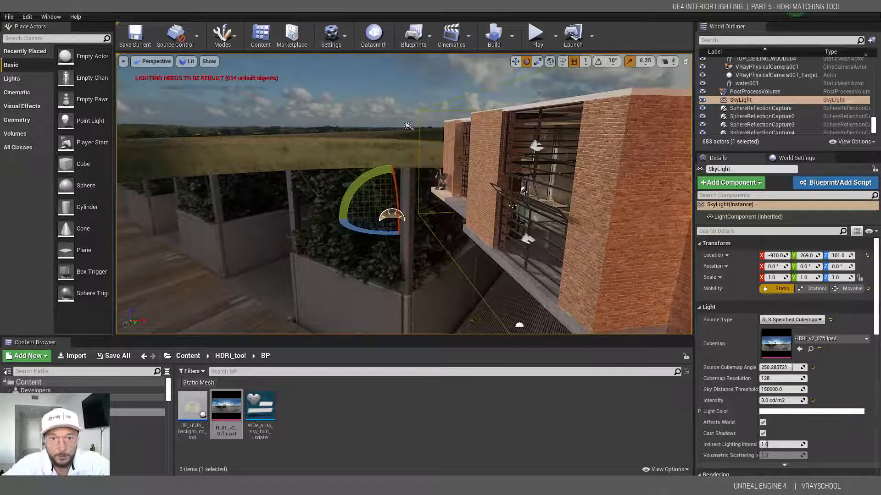
{"action": "right_click", "coordinate": [263, 411]}
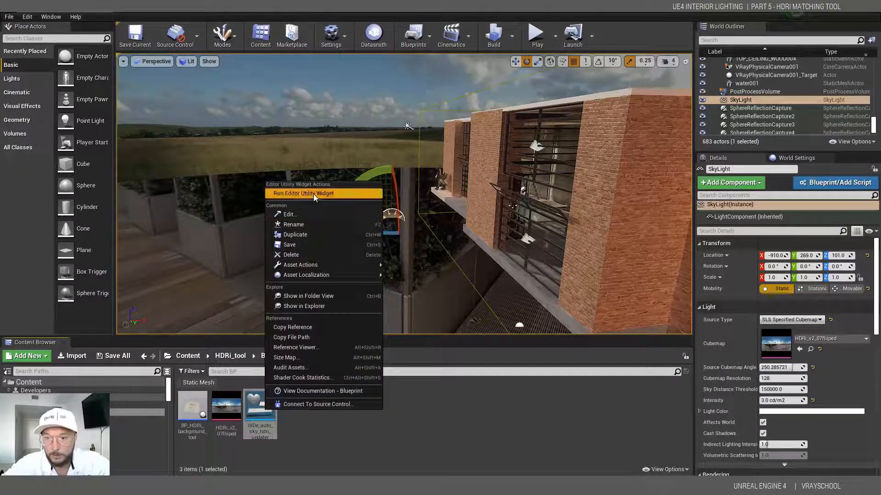
{"action": "left_click", "coordinate": [313, 194]}
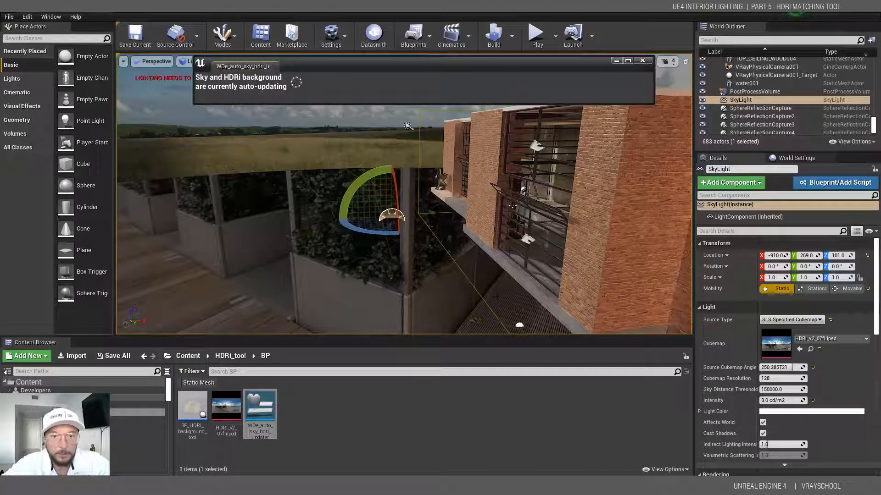
{"action": "left_click_drag", "start_coordinate": [546, 248], "coordinate": [540, 264], "text": "alt"}
{"action": "mouse_move", "coordinate": [541, 267]}
{"action": "right_mouse_down"}
{"action": "mouse_move", "coordinate": [573, 270]}
{"action": "mouse_move", "coordinate": [553, 275]}
{"action": "right_mouse_up"}
{"action": "left_click_drag", "start_coordinate": [491, 69], "coordinate": [493, 25]}
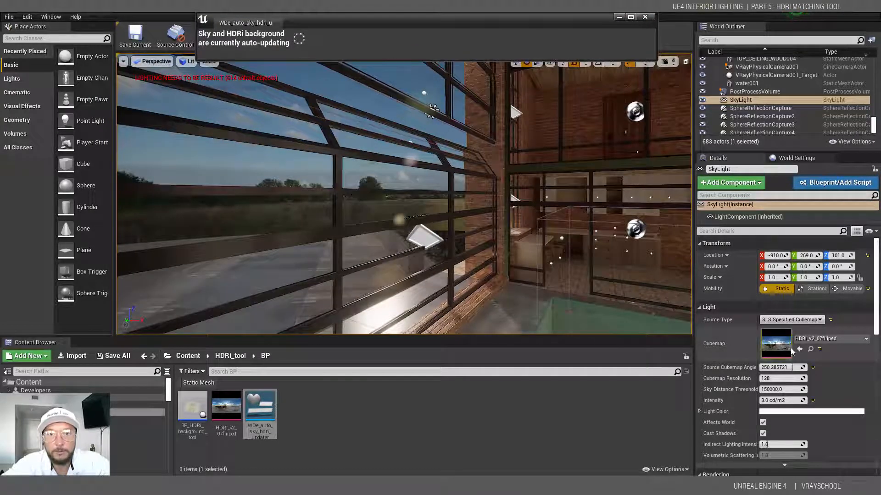
- Set the SkyLight's Source Cubemap Angle to 0 and check the sky through the loft's windows
{"action": "left_click_drag", "start_coordinate": [780, 368], "coordinate": [757, 367]}
{"action": "scroll", "coordinate": [404, 197], "scroll_direction": "down", "scroll_amount": 10}
{"action": "mouse_move", "coordinate": [404, 197]}
{"action": "left_mouse_down"}
{"action": "mouse_move", "coordinate": [395, 224]}
{"action": "mouse_move", "coordinate": [395, 184]}
{"action": "left_mouse_up"}
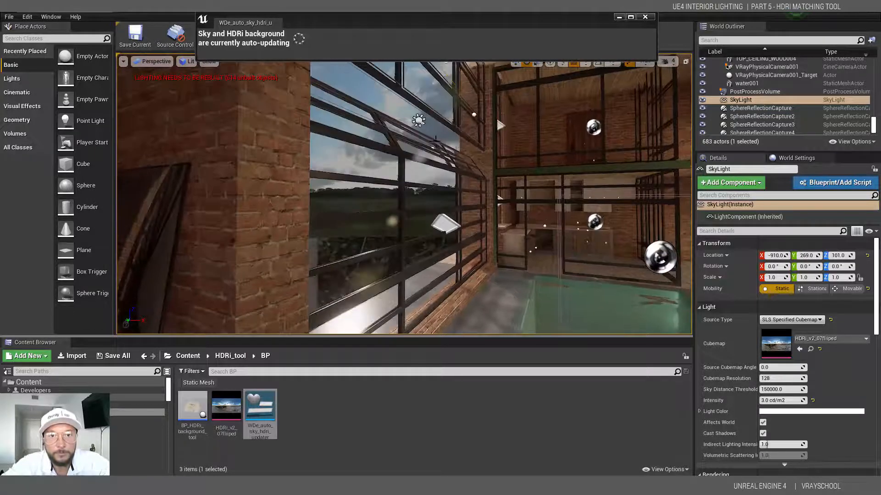
- Move the DirectionalLight outside the windows to about X -727.9, Y -866.4, Z 643.5
{"action": "left_click", "coordinate": [418, 121]}
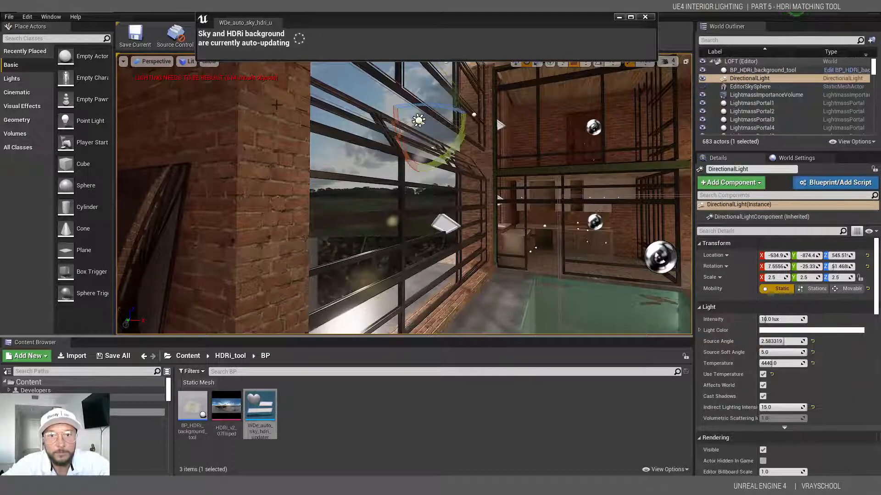
{"action": "left_click", "coordinate": [516, 64]}
{"action": "left_click_drag", "start_coordinate": [437, 117], "coordinate": [405, 94]}
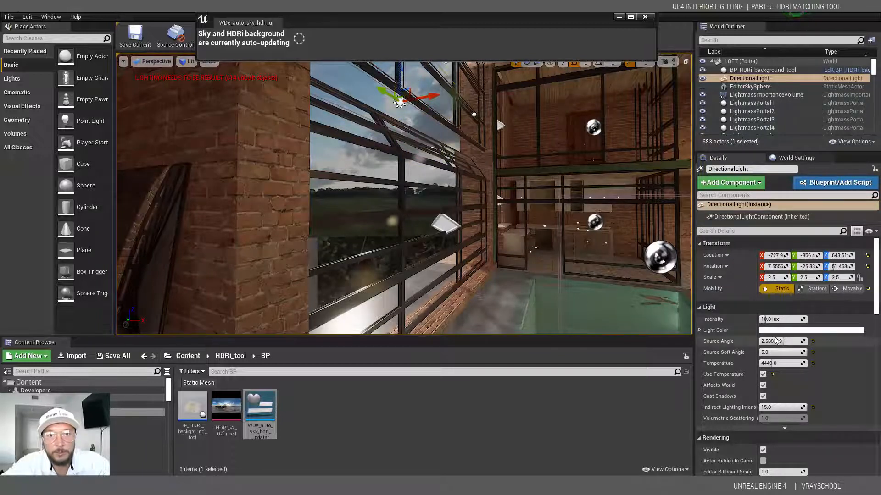
{"action": "middle_click_drag", "start_coordinate": [564, 277], "coordinate": [440, 271]}
- Set the SkyLight's Source Cubemap Angle to 30
{"action": "left_click", "coordinate": [381, 304]}
{"action": "middle_click_drag", "start_coordinate": [390, 303], "coordinate": [629, 317]}
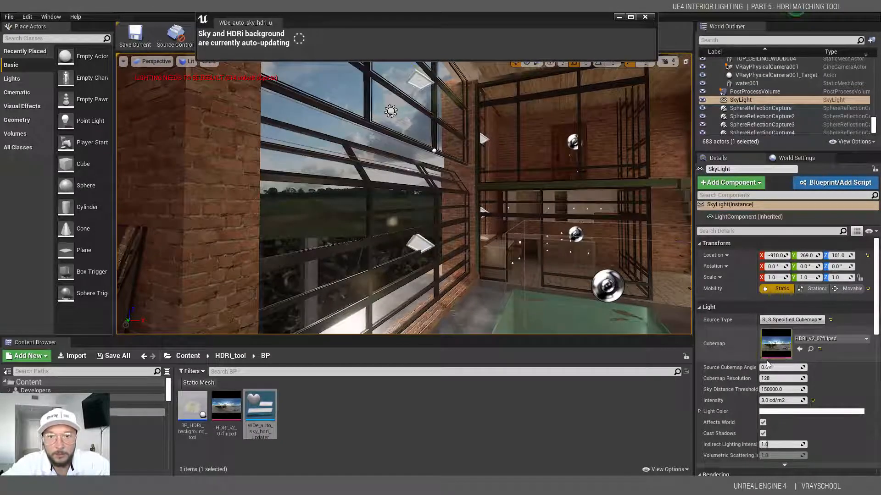
{"action": "left_click_drag", "start_coordinate": [768, 368], "coordinate": [771, 367]}
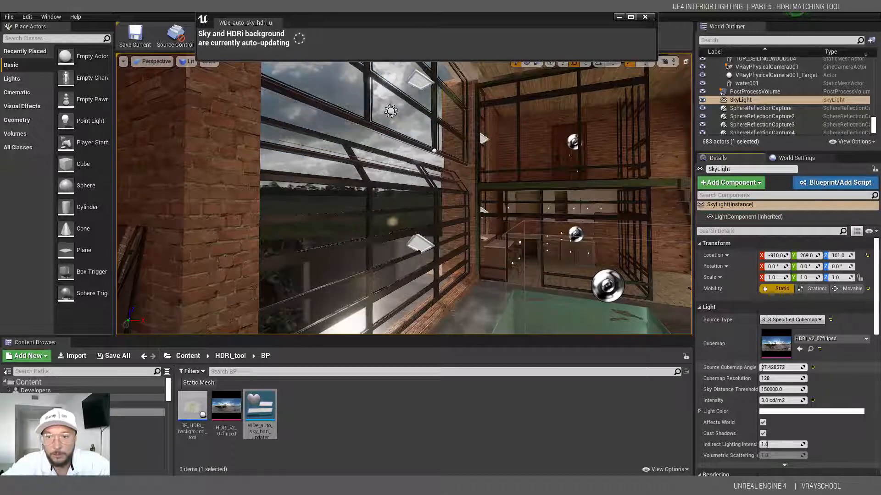
{"action": "left_click", "coordinate": [767, 368]}
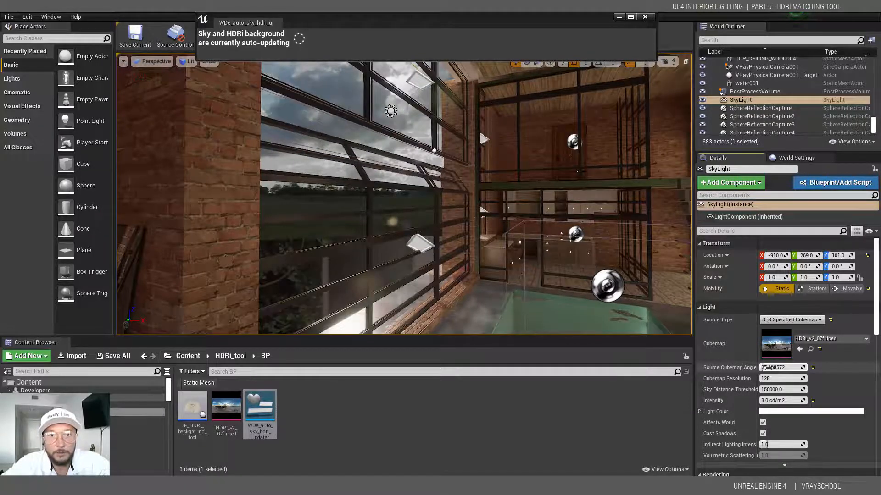
{"action": "type", "text": "30"}
{"action": "key", "text": "Return"}
- Raise the DirectionalLight to a Z location of about 793.5 while viewing the sky from inside the loft
{"action": "middle_click_drag", "start_coordinate": [436, 166], "coordinate": [439, 227]}
{"action": "left_click", "coordinate": [390, 97]}
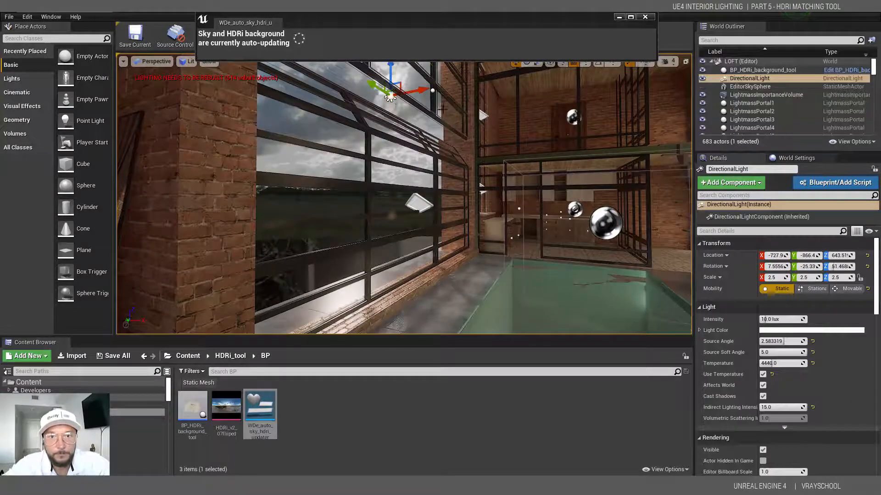
{"action": "middle_click_drag", "start_coordinate": [390, 97], "coordinate": [398, 86]}
{"action": "scroll", "coordinate": [400, 83], "scroll_direction": "down", "scroll_amount": 5}
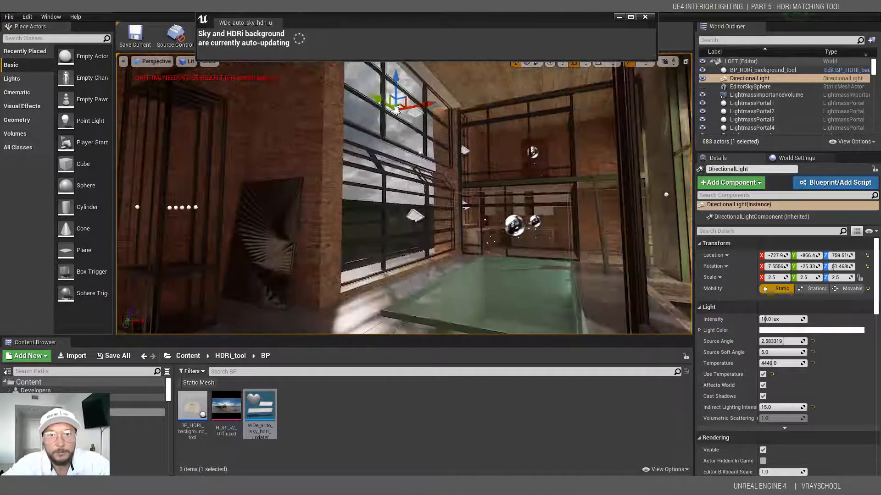
{"action": "left_click_drag", "start_coordinate": [398, 74], "coordinate": [397, 69]}
{"action": "scroll", "coordinate": [464, 164], "scroll_direction": "down", "scroll_amount": 6}
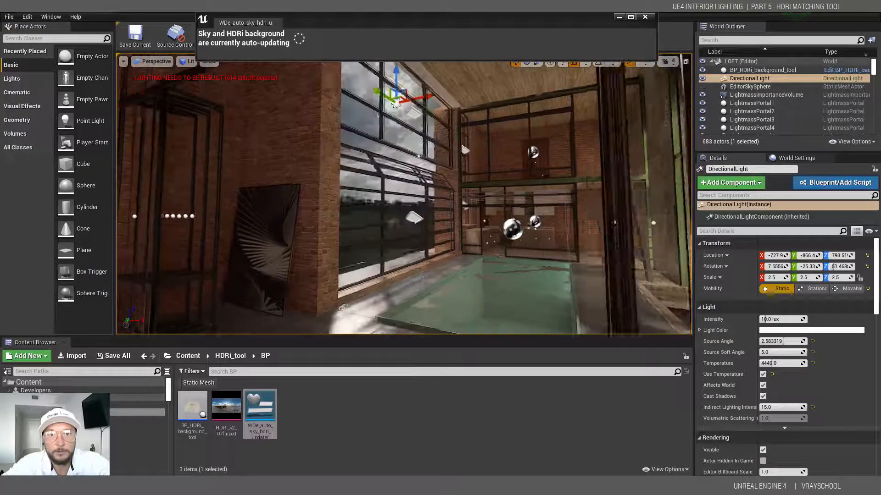
- Check the building's exterior lighting against the backdrop and close the auto-updater window
{"action": "scroll", "coordinate": [464, 164], "scroll_direction": "up", "scroll_amount": 12}
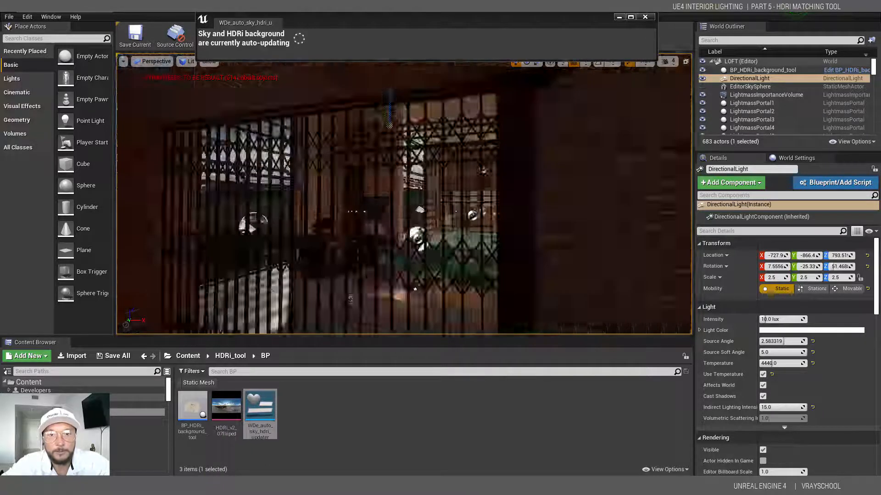
{"action": "left_click_drag", "start_coordinate": [464, 163], "coordinate": [482, 192], "text": "alt"}
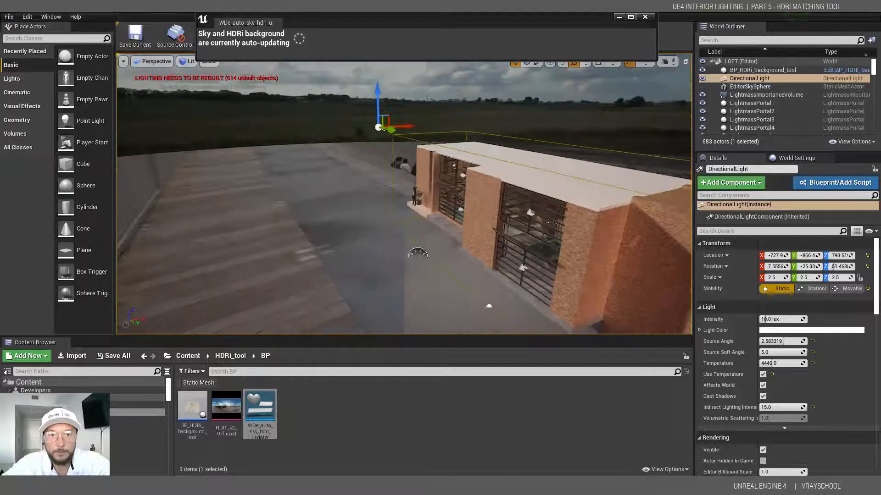
{"action": "left_click_drag", "start_coordinate": [508, 162], "coordinate": [490, 152], "text": "alt"}
{"action": "left_click_drag", "start_coordinate": [616, 221], "coordinate": [603, 224], "text": "alt"}
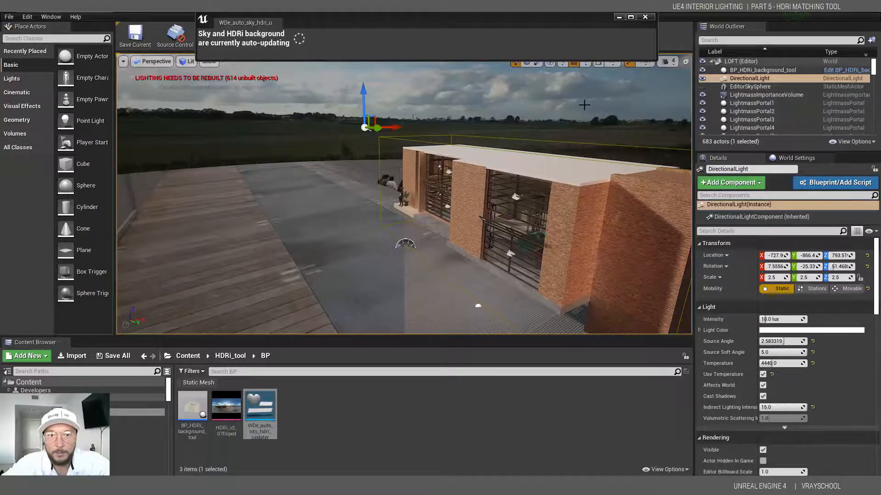
{"action": "left_click", "coordinate": [645, 17]}
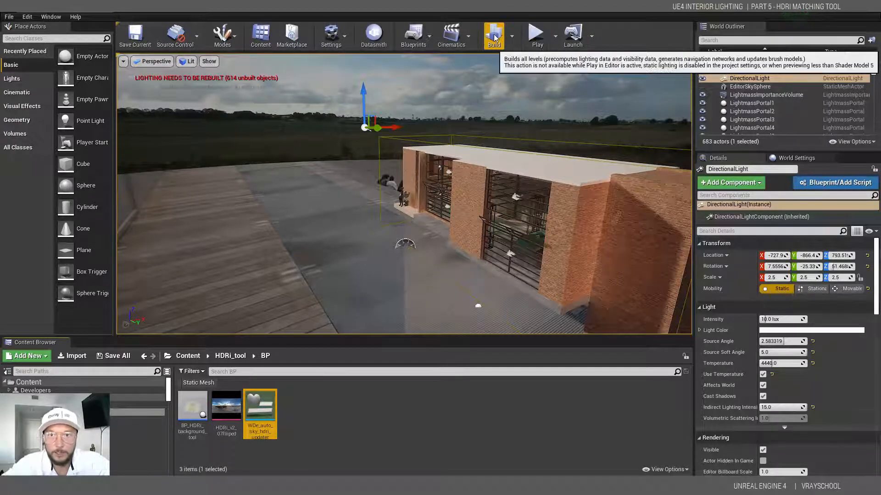
- Build only the level's lighting at Preview quality
{"action": "left_click", "coordinate": [511, 37]}
{"action": "mouse_move", "coordinate": [568, 74]}
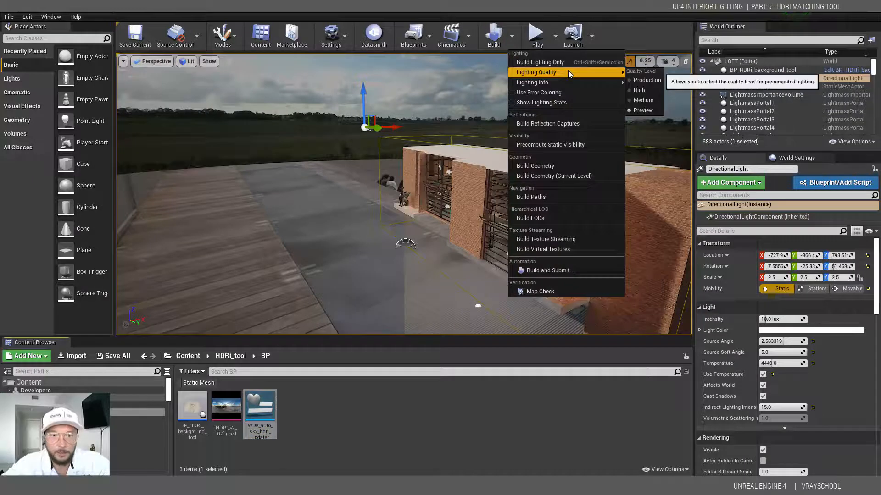
{"action": "left_click", "coordinate": [550, 63]}
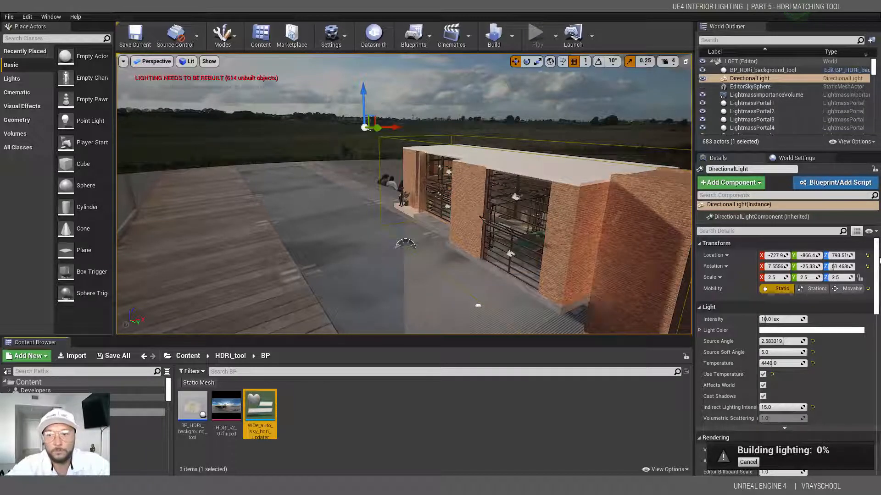
- Turn on Static Lighting Shadow Casting for BP_HDRi_background_tool, widening the details area and closing the map check log
{"action": "scroll", "coordinate": [878, 260], "scroll_direction": "down", "scroll_amount": 5}
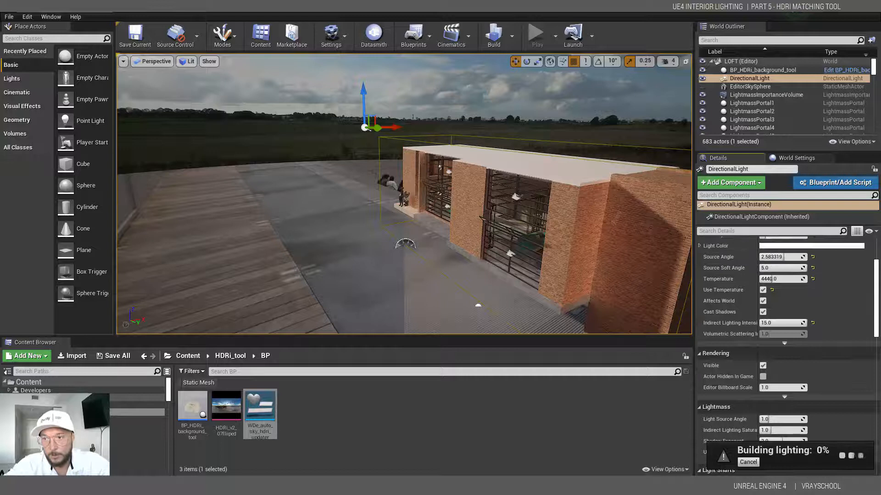
{"action": "left_click", "coordinate": [478, 305]}
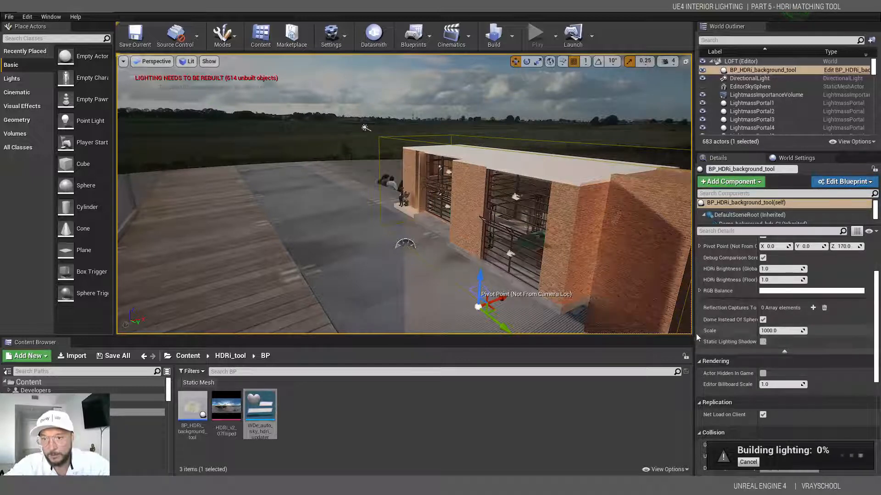
{"action": "left_click_drag", "start_coordinate": [693, 334], "coordinate": [632, 331]}
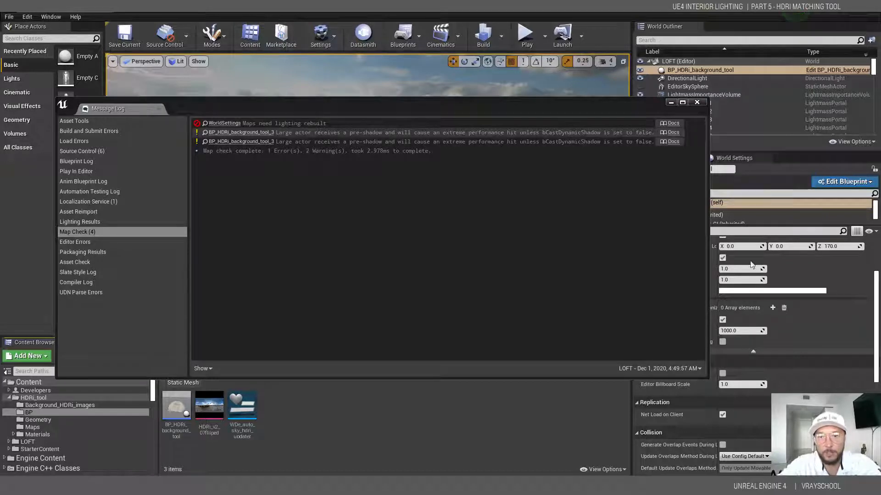
{"action": "left_click", "coordinate": [697, 102]}
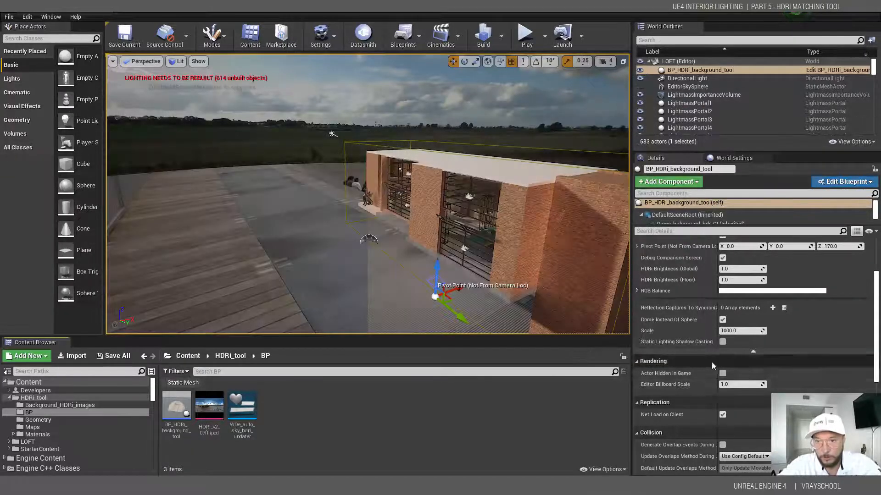
{"action": "left_click", "coordinate": [723, 343]}
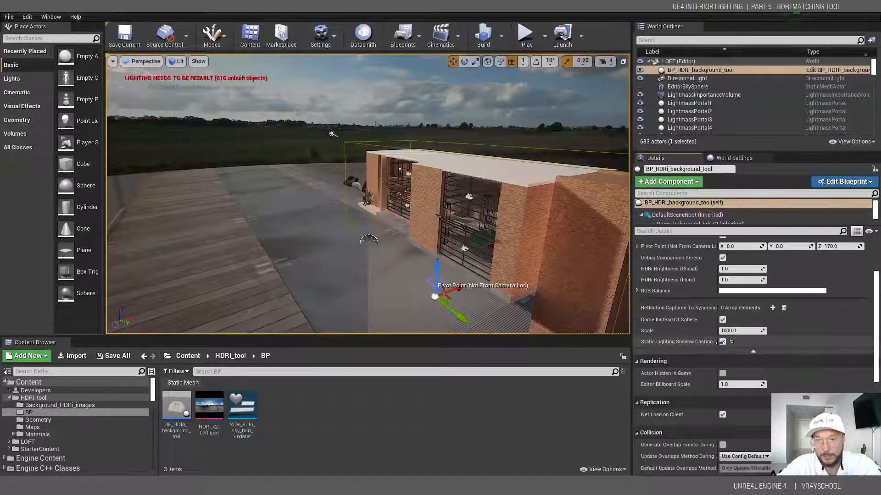
- Rebuild only the level's lighting and close the resulting message log
{"action": "left_click", "coordinate": [504, 37]}
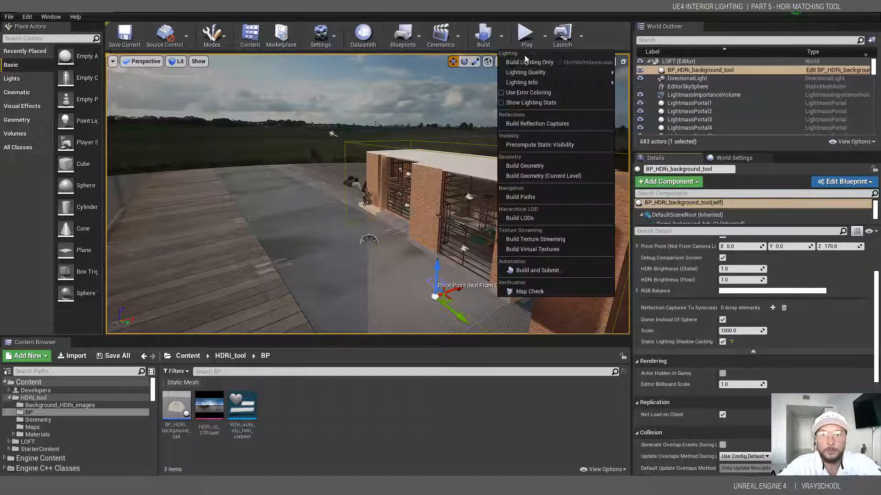
{"action": "left_click", "coordinate": [522, 61]}
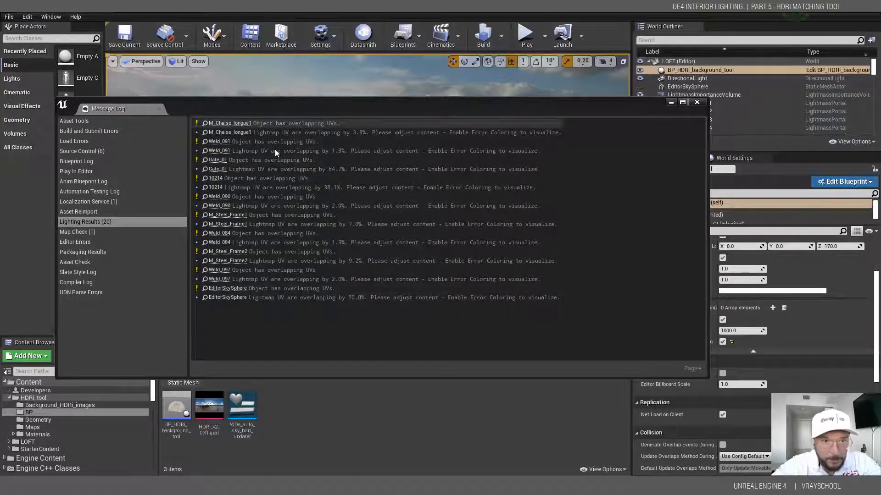
{"action": "left_click", "coordinate": [697, 103]}
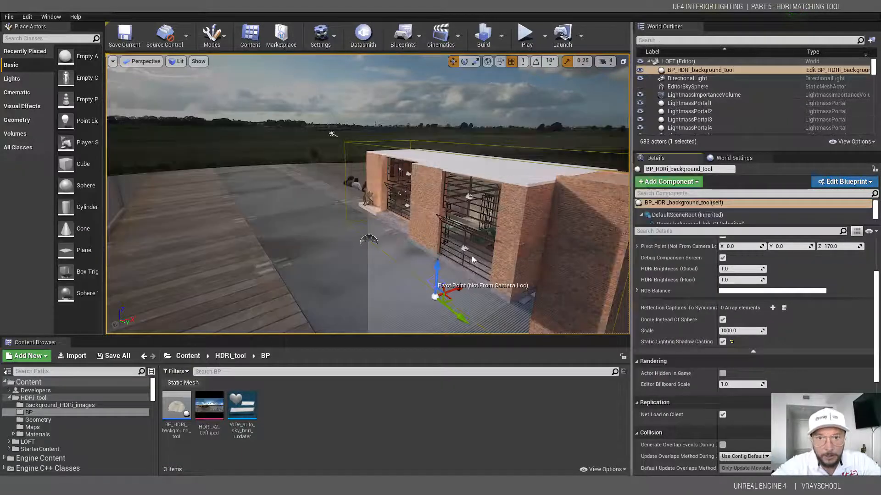
- Inspect the rebuilt sunlight and shadows on the loft's interior brick walls, windows and floor
{"action": "left_click_drag", "start_coordinate": [437, 263], "coordinate": [439, 258], "text": "alt"}
{"action": "key", "text": "ctrl+z"}
{"action": "right_click_drag", "start_coordinate": [438, 257], "coordinate": [472, 270]}
{"action": "middle_click_drag", "start_coordinate": [452, 243], "coordinate": [428, 228]}
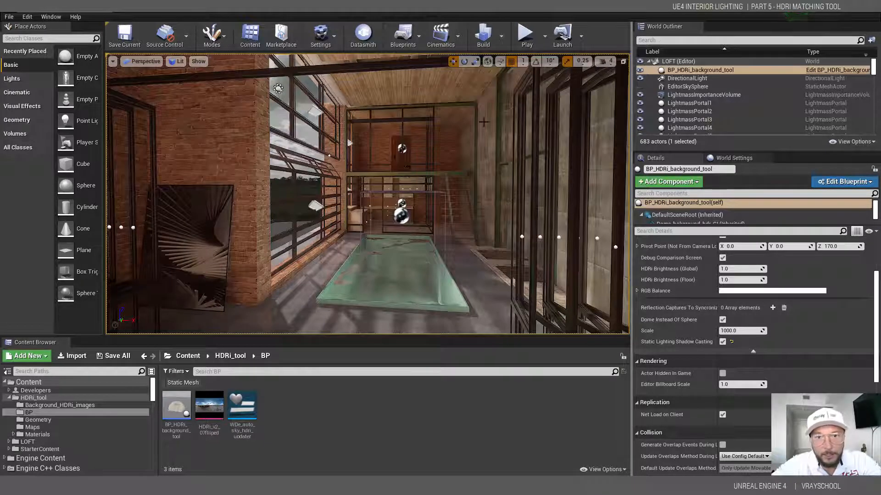
{"action": "right_click_drag", "start_coordinate": [367, 194], "coordinate": [147, 197]}
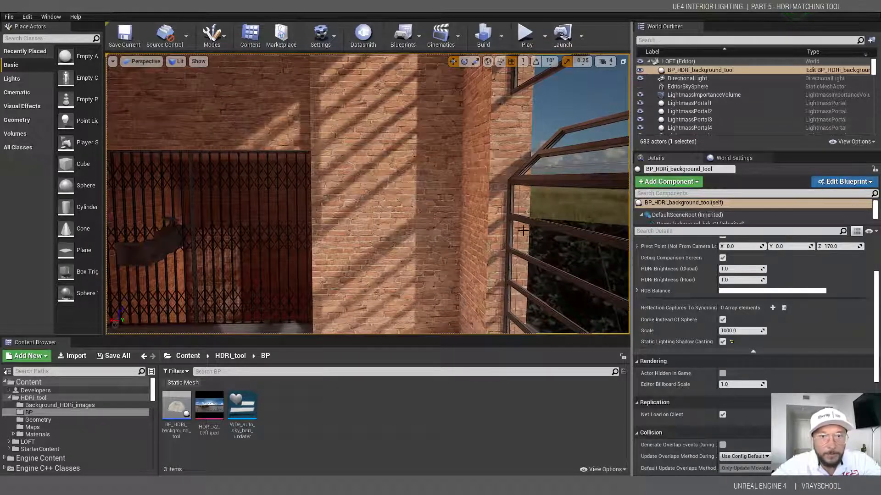
{"action": "right_click_drag", "start_coordinate": [485, 226], "coordinate": [303, 265]}
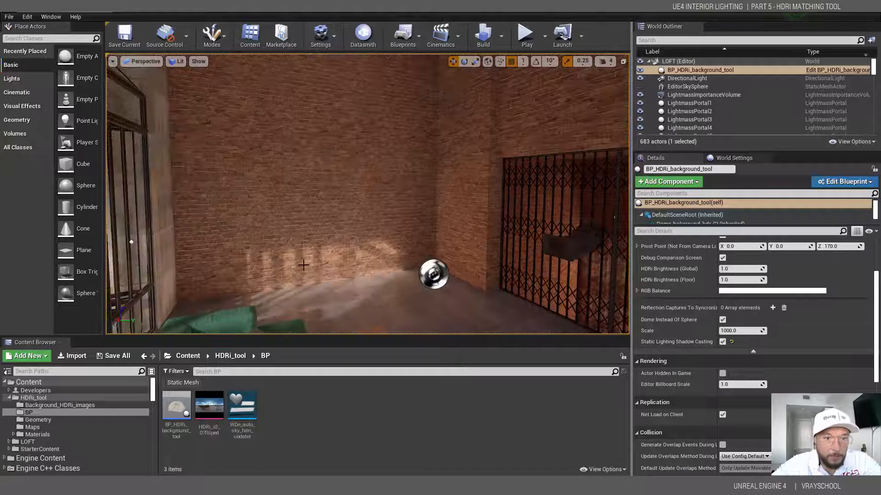
{"action": "right_click_drag", "start_coordinate": [407, 236], "coordinate": [360, 233]}
{"action": "right_click_drag", "start_coordinate": [517, 250], "coordinate": [576, 247]}
{"action": "mouse_move", "coordinate": [479, 264]}
{"action": "right_mouse_down"}
{"action": "mouse_move", "coordinate": [475, 252]}
{"action": "mouse_move", "coordinate": [471, 275]}
{"action": "right_mouse_up"}
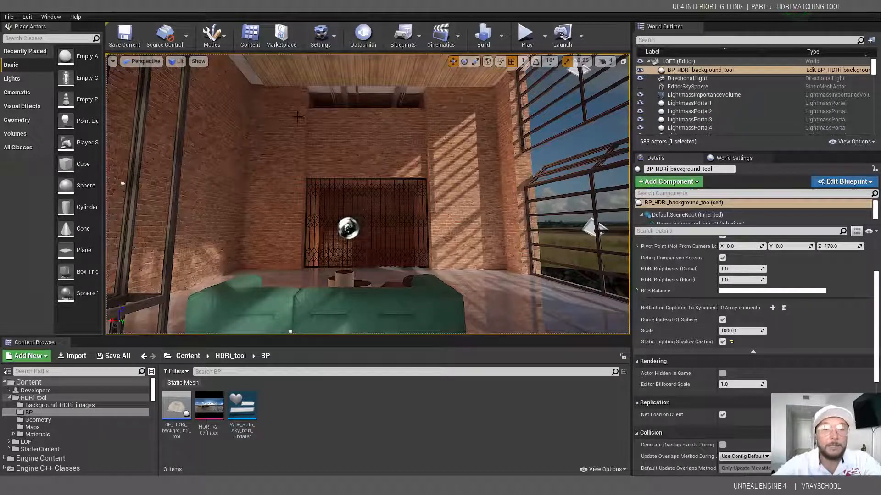
- Switch the viewport's view mode to Lighting Only inside the loft
{"action": "left_click", "coordinate": [143, 61]}
{"action": "left_click", "coordinate": [178, 62]}
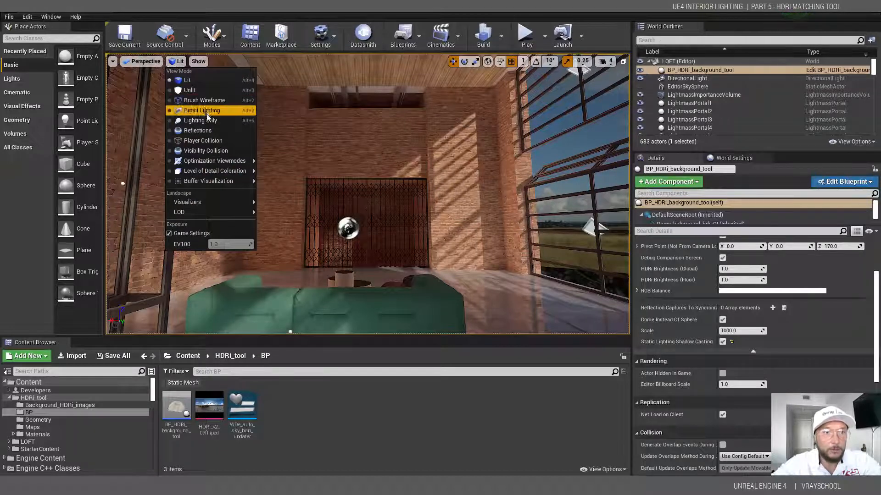
{"action": "left_click", "coordinate": [240, 121]}
{"action": "left_click_drag", "start_coordinate": [368, 184], "coordinate": [363, 192], "text": "alt"}
{"action": "middle_click_drag", "start_coordinate": [605, 133], "coordinate": [608, 141]}
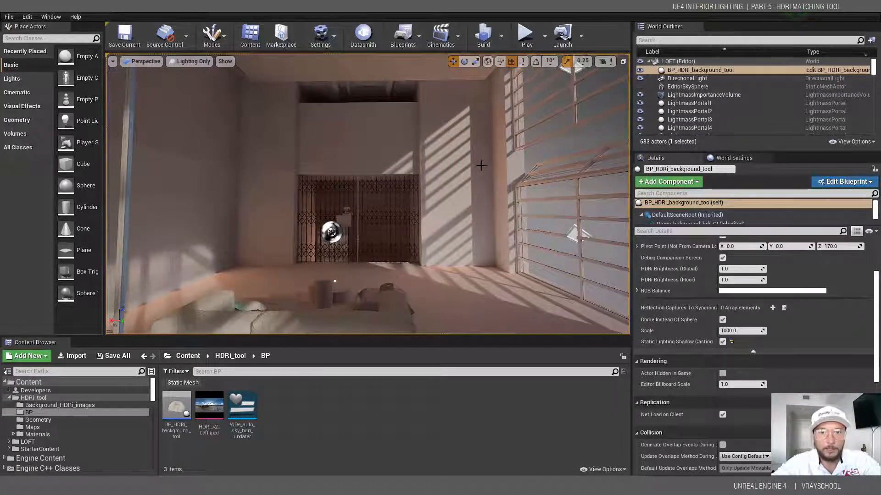
- Examine the baked light and shadows across the loft interior, looking from the folding gate past the seating area
{"action": "key", "text": "f"}
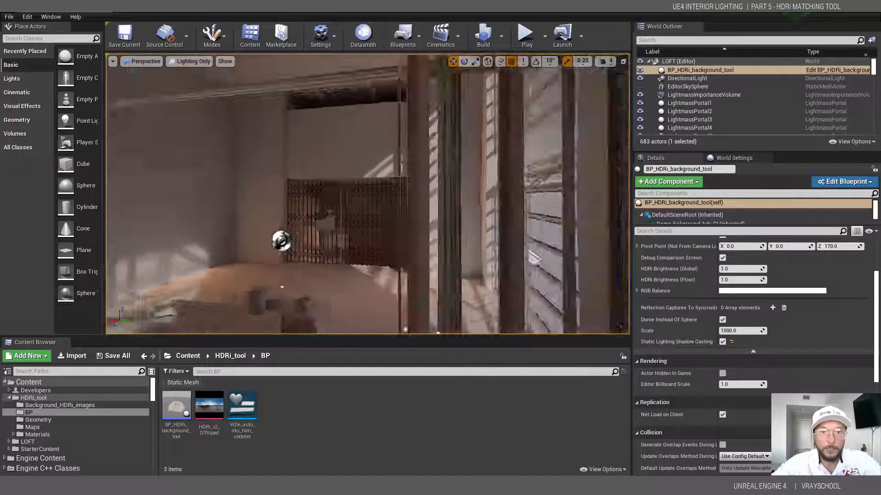
{"action": "left_click_drag", "start_coordinate": [406, 189], "coordinate": [343, 200], "text": "alt"}
{"action": "scroll", "coordinate": [343, 200], "scroll_direction": "up", "scroll_amount": 6}
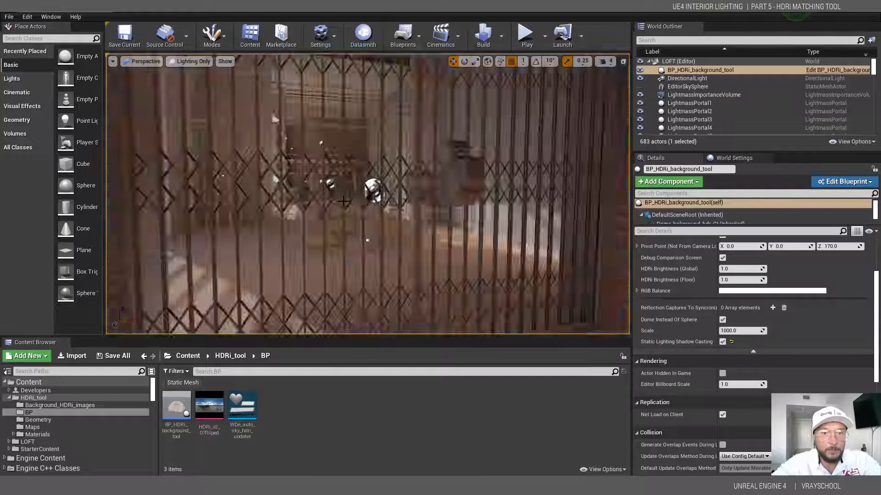
{"action": "mouse_move", "coordinate": [343, 200]}
{"action": "right_mouse_down"}
{"action": "mouse_move", "coordinate": [323, 200]}
{"action": "mouse_move", "coordinate": [371, 200]}
{"action": "mouse_move", "coordinate": [324, 200]}
{"action": "mouse_move", "coordinate": [350, 200]}
{"action": "right_mouse_up"}
{"action": "key", "text": "s"}
{"action": "key", "text": "w"}
{"action": "key", "text": "s"}
{"action": "key", "text": "s"}
{"action": "key", "text": "s"}
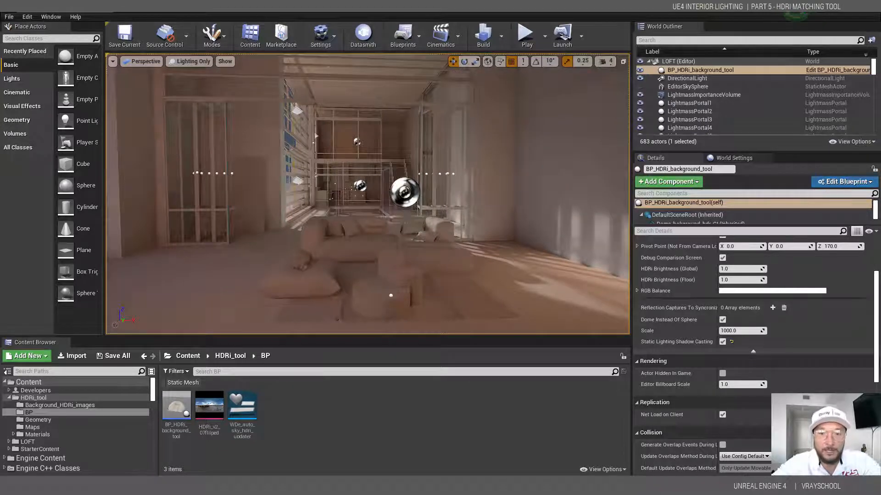